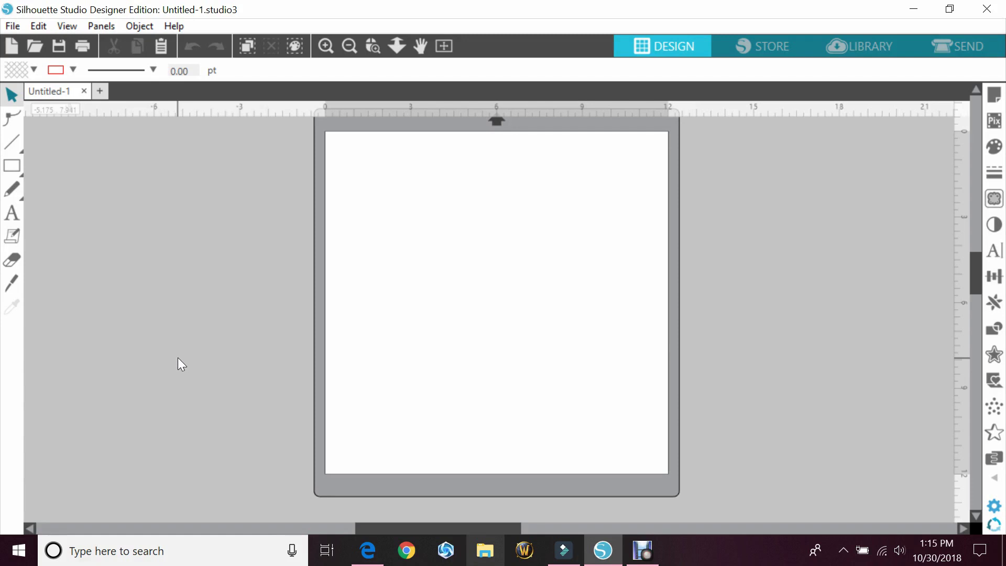
Step: Draw a circle about 4.24 in across in the upper-left area of the page with the Ellipse tool
mouse_move(12, 165)
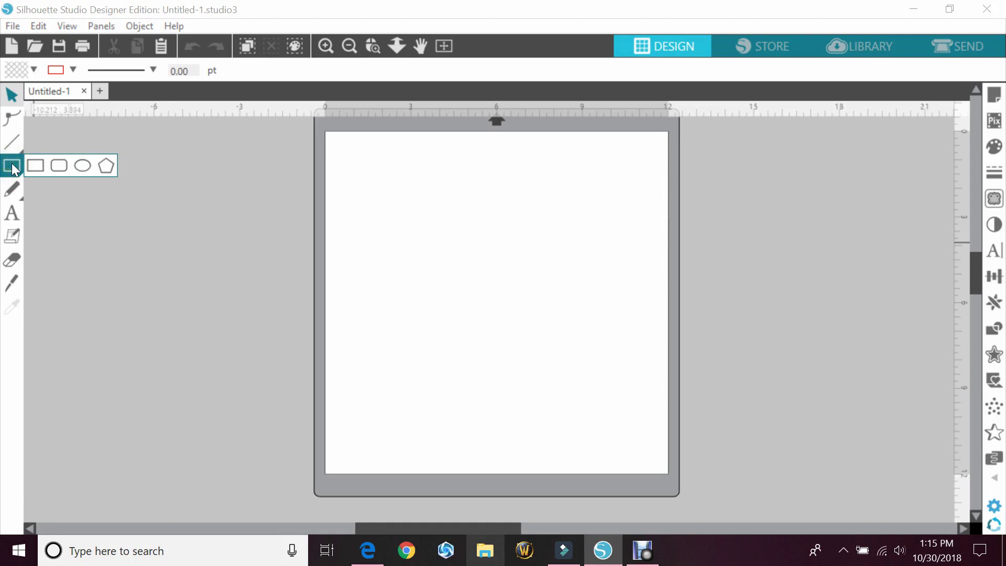
left_click(82, 166)
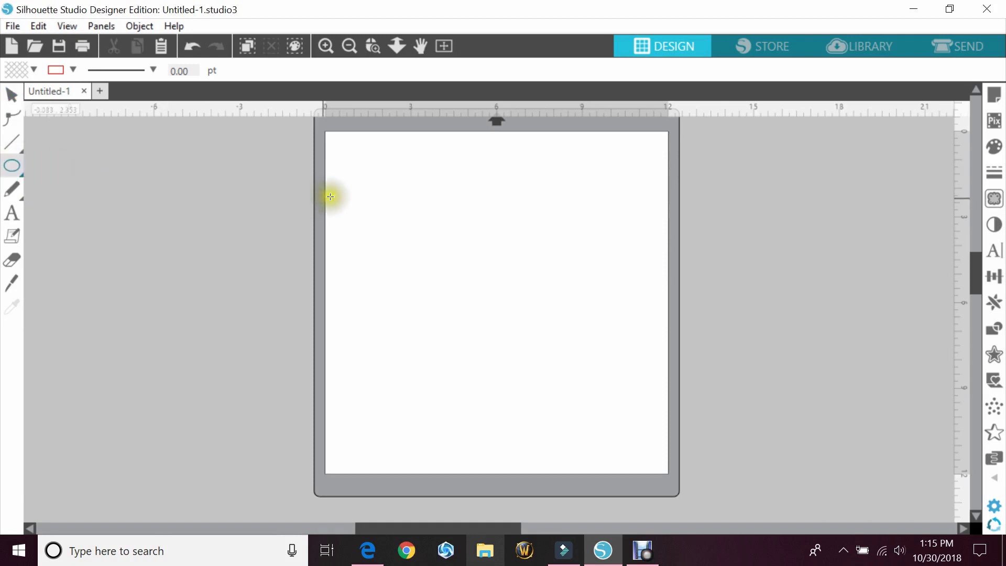
mouse_move(354, 185)
left_mouse_down()
mouse_move(495, 295)
mouse_move(487, 292)
left_mouse_up()
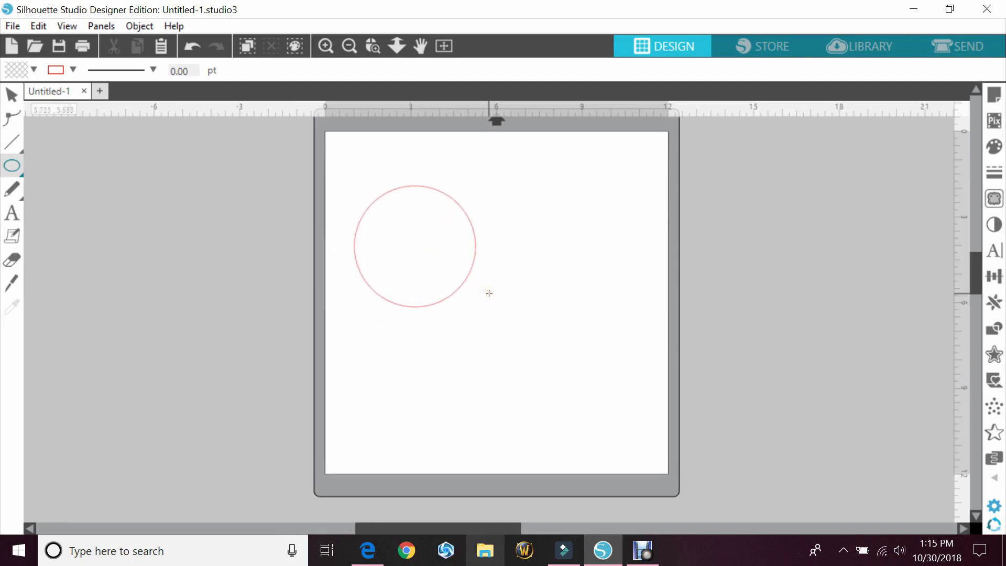
left_click(8, 103)
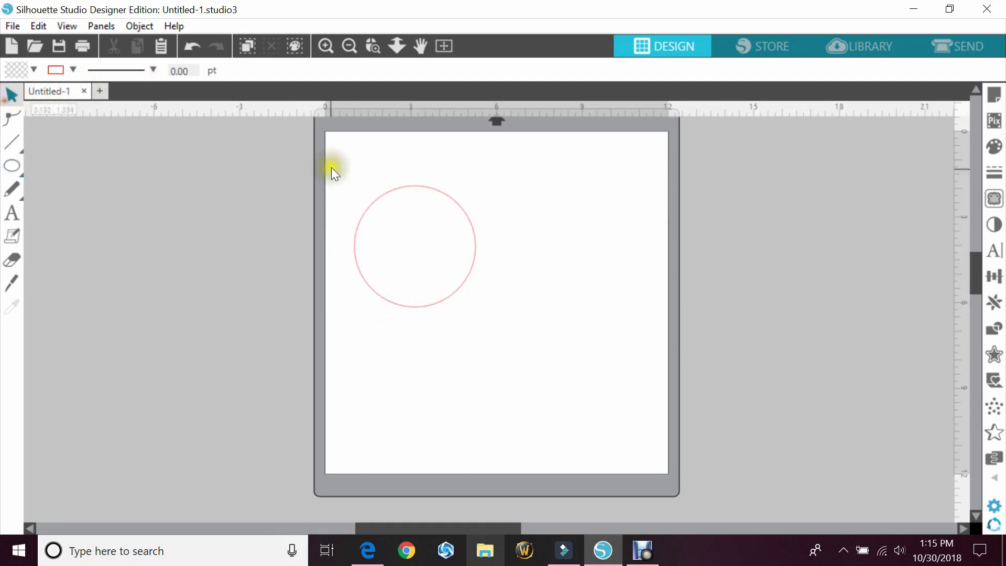
Step: Duplicate the circle and place the copy in the upper-right corner of the page
left_click(385, 216)
right_click(389, 221)
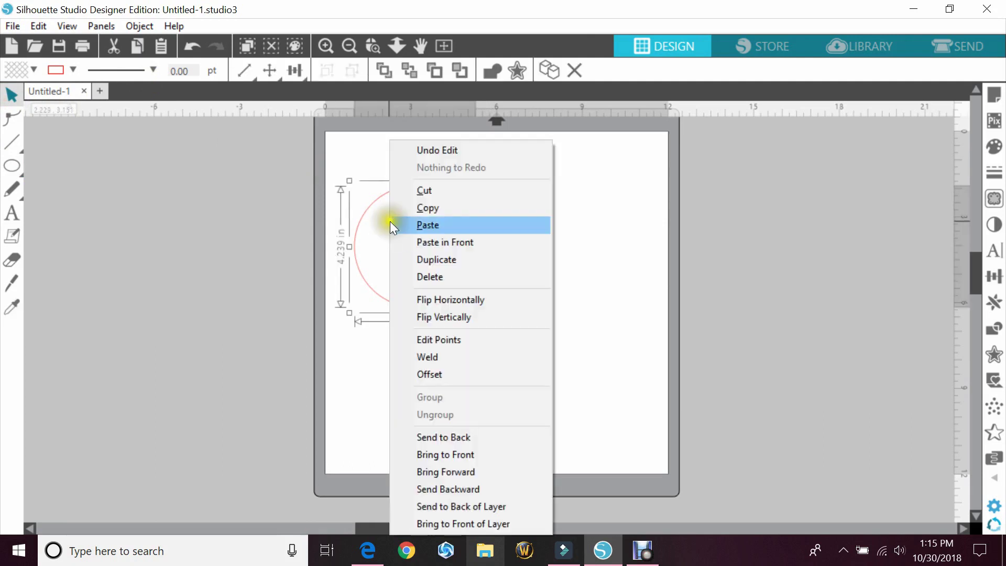
left_click(433, 258)
left_click_drag(470, 302, 648, 258)
left_click(529, 290)
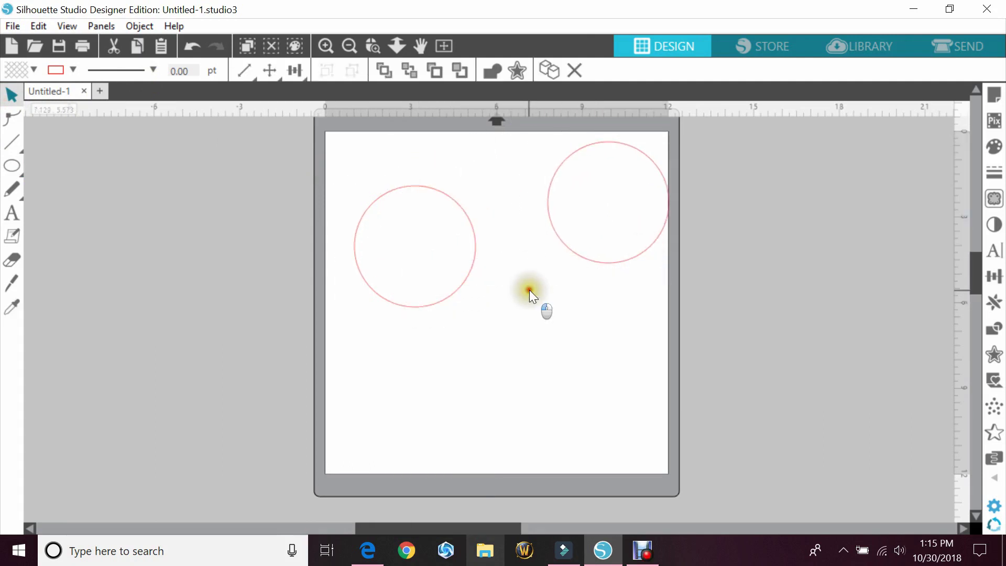
Step: Add the text "BEE" in the Impact font on the blank area below the original circle
left_click(16, 210)
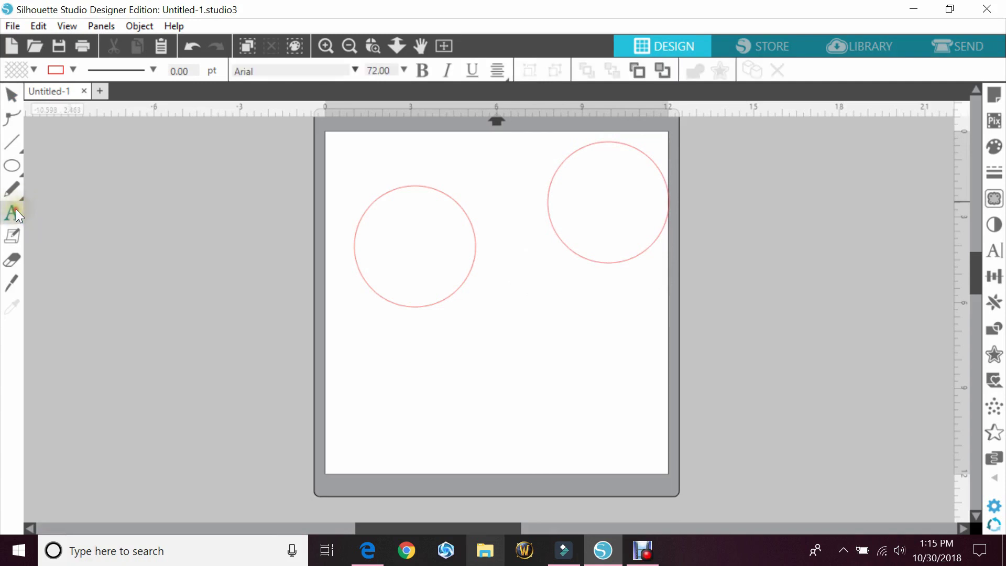
left_click(998, 250)
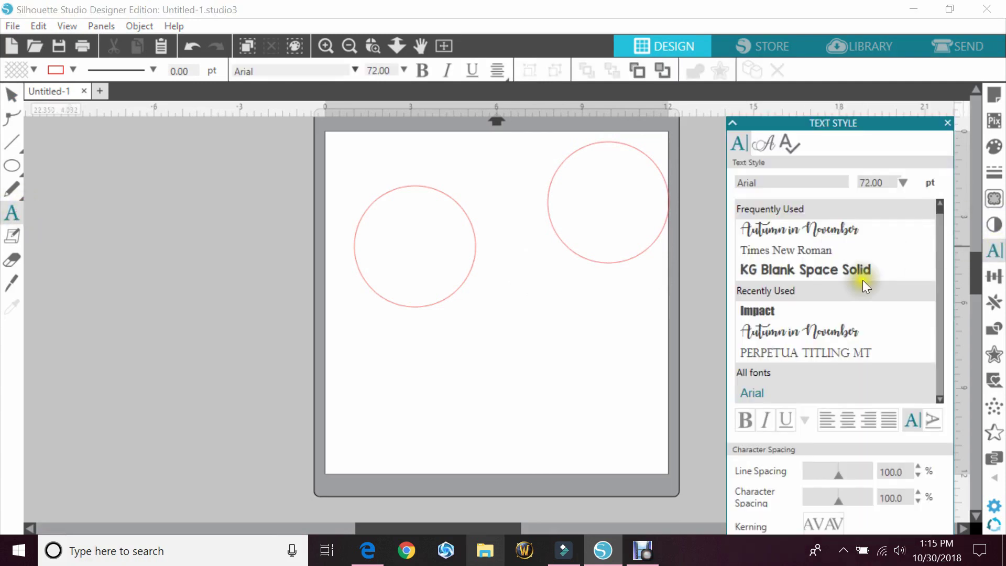
left_click(759, 312)
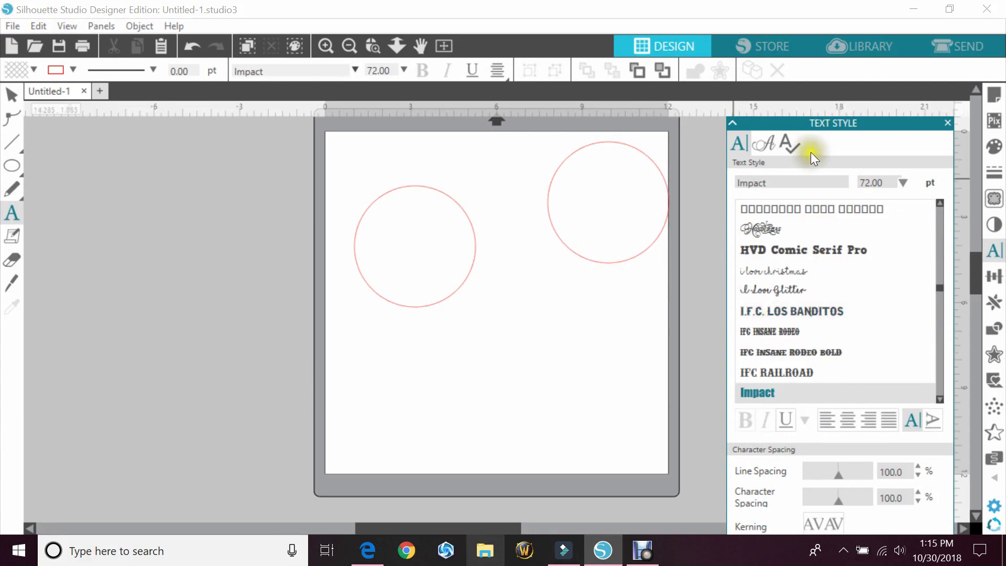
left_click(371, 361)
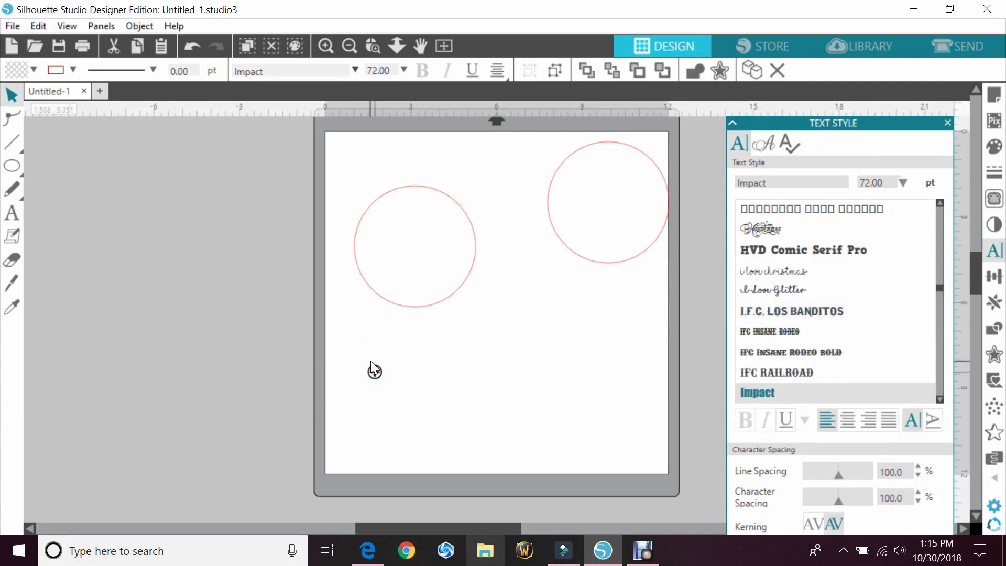
type("BEE")
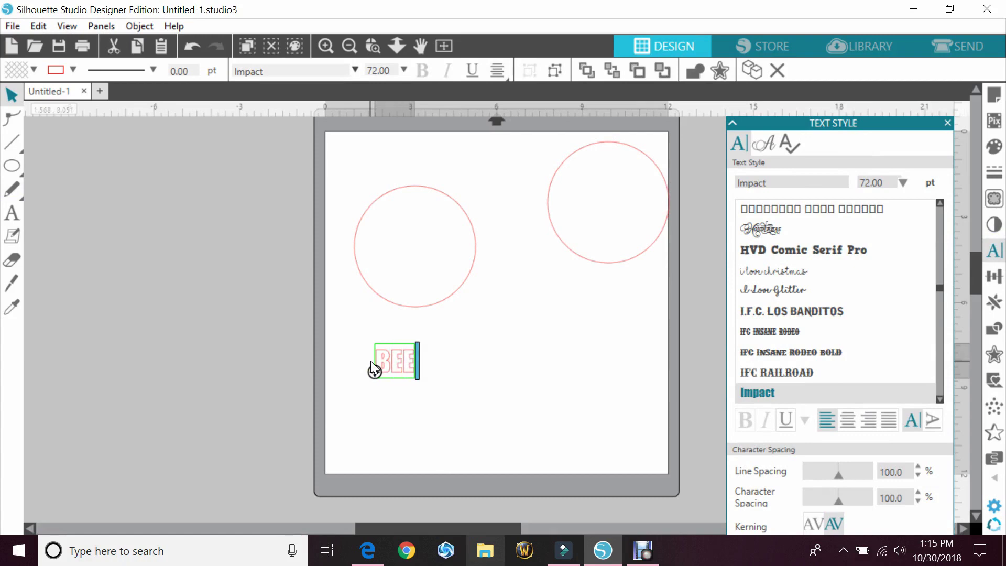
left_click(354, 329)
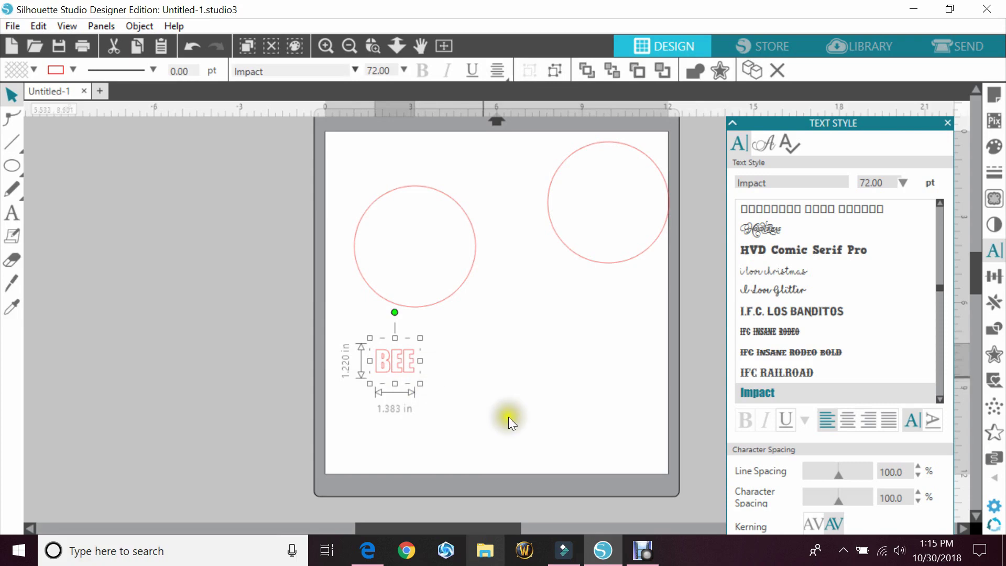
Step: Enlarge the BEE text to about 4.13 in wide and 3.65 in high and position it over the original circle
left_click_drag(420, 383, 538, 455)
left_click_drag(456, 400, 444, 284)
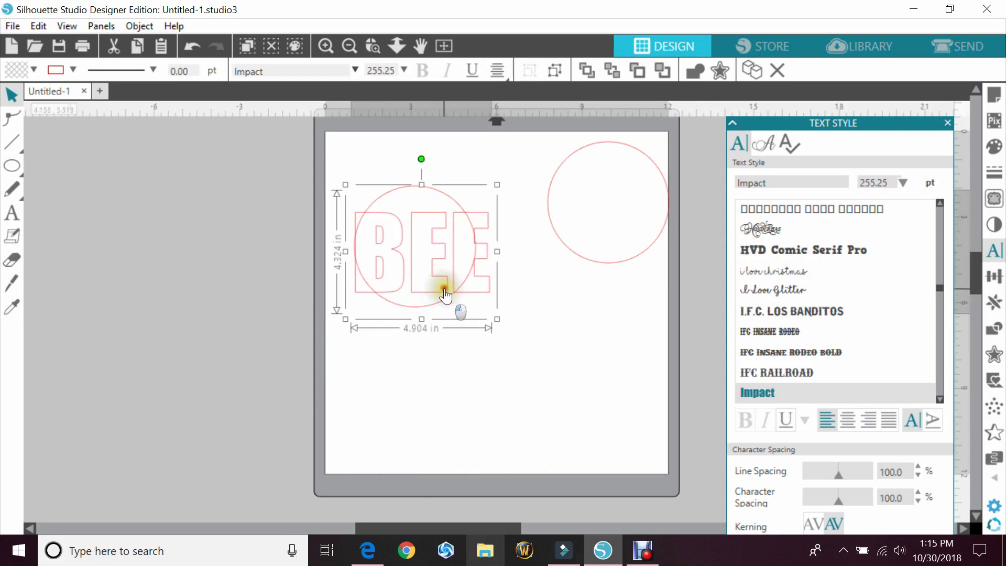
left_click(947, 123)
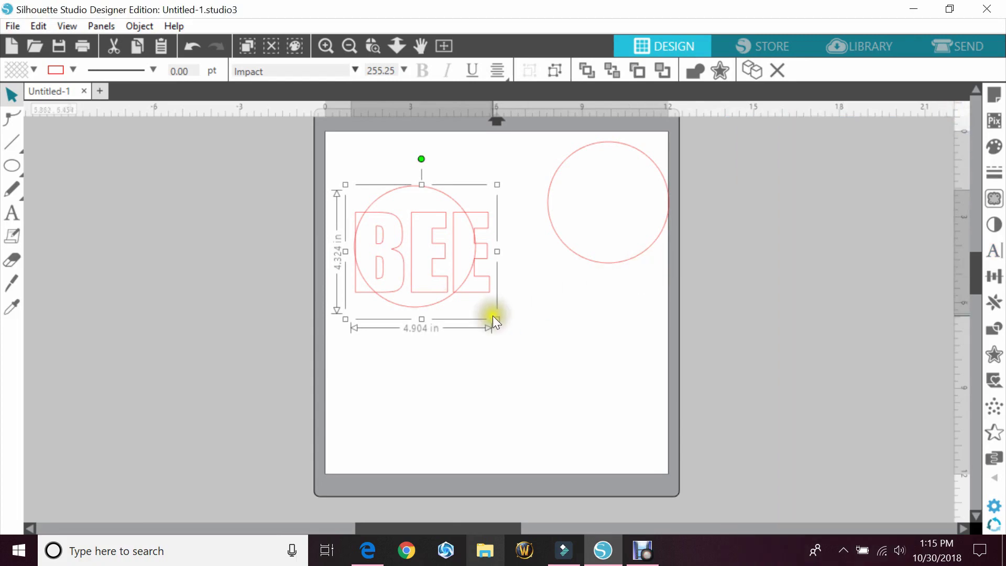
left_click_drag(493, 318, 473, 303)
left_click(434, 276)
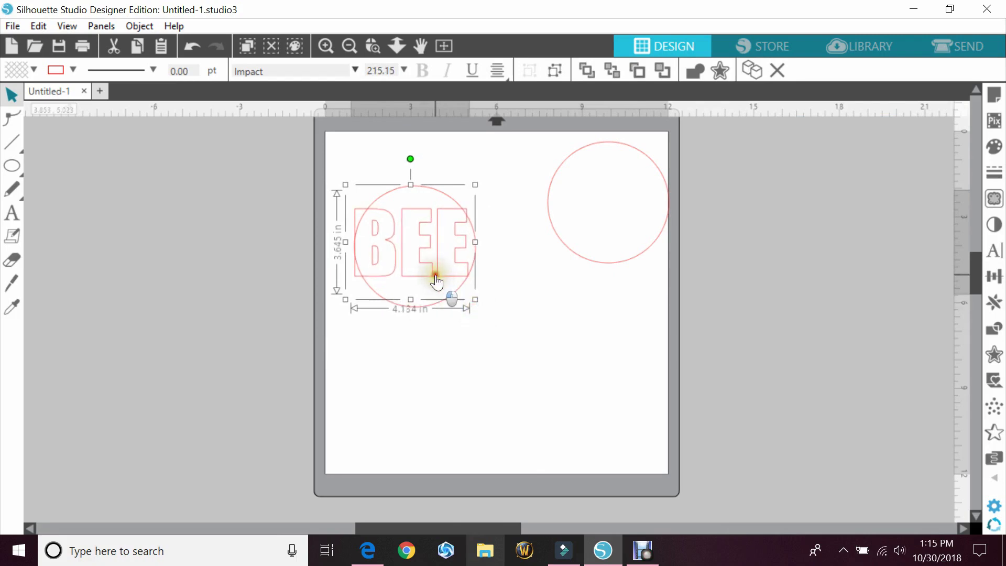
left_click_drag(435, 275, 437, 278)
left_click(378, 158)
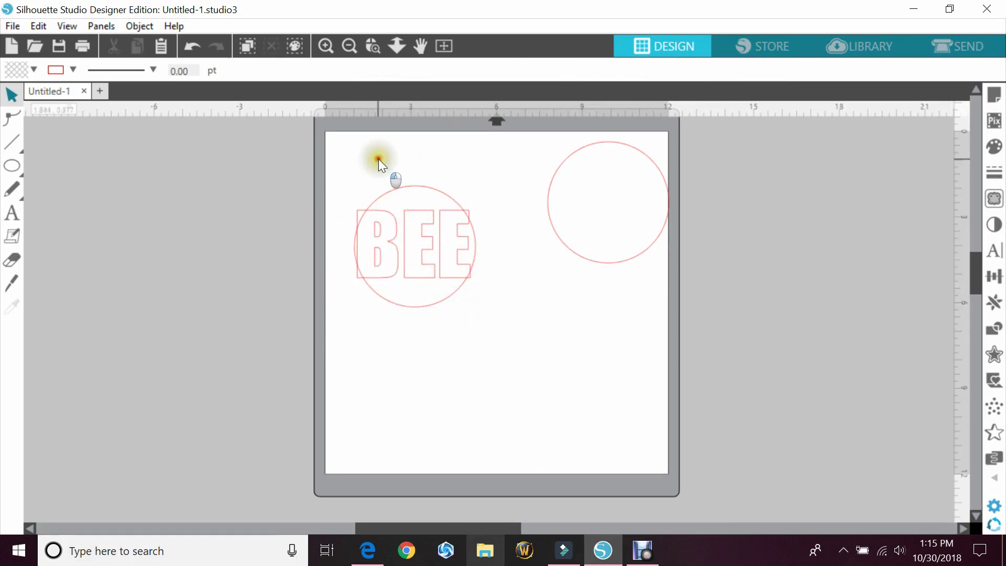
Step: Align the BEE text and the circle around it to each other's horizontal center
left_click_drag(378, 159, 426, 282)
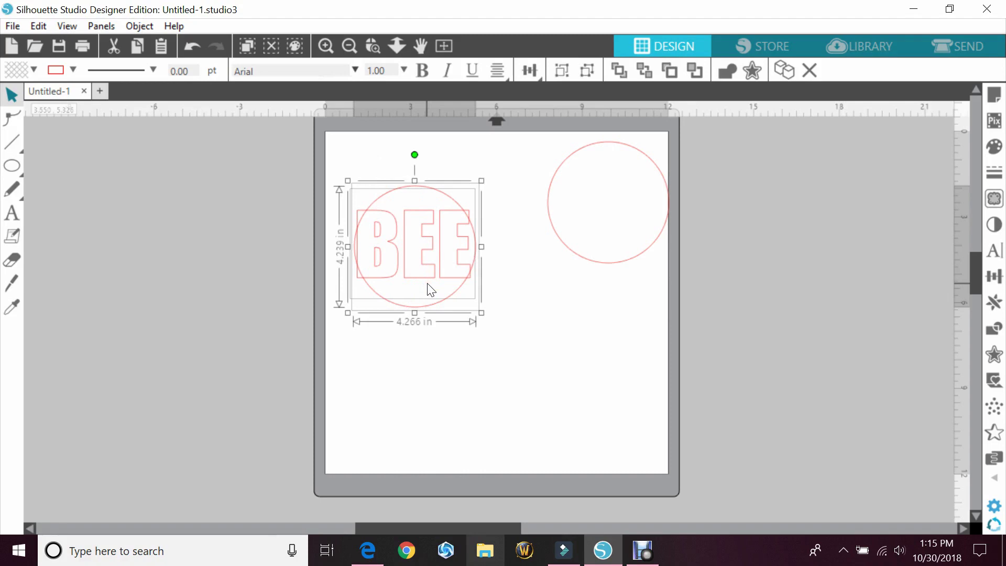
left_click(995, 277)
left_click(884, 216)
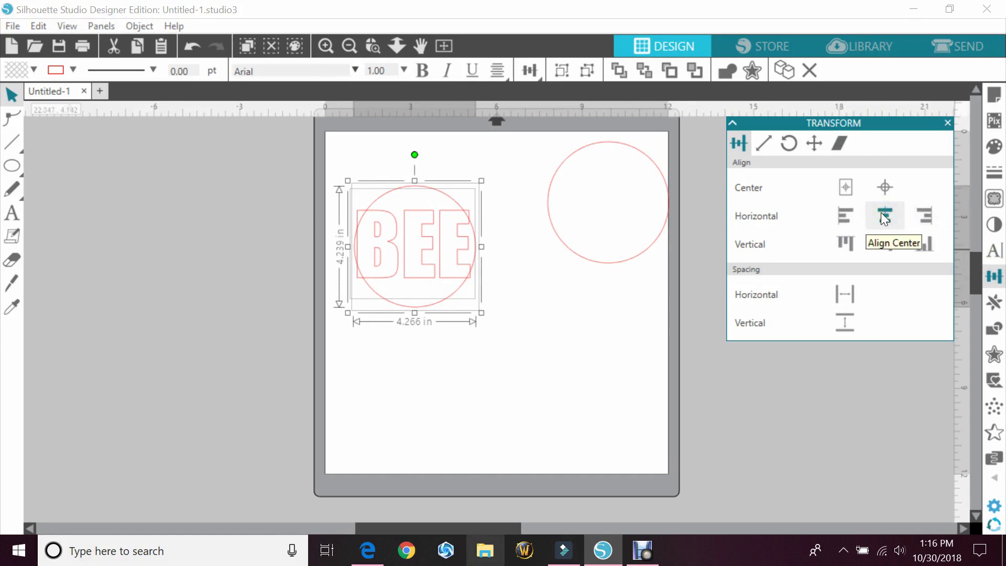
left_click(884, 217)
left_click(601, 337)
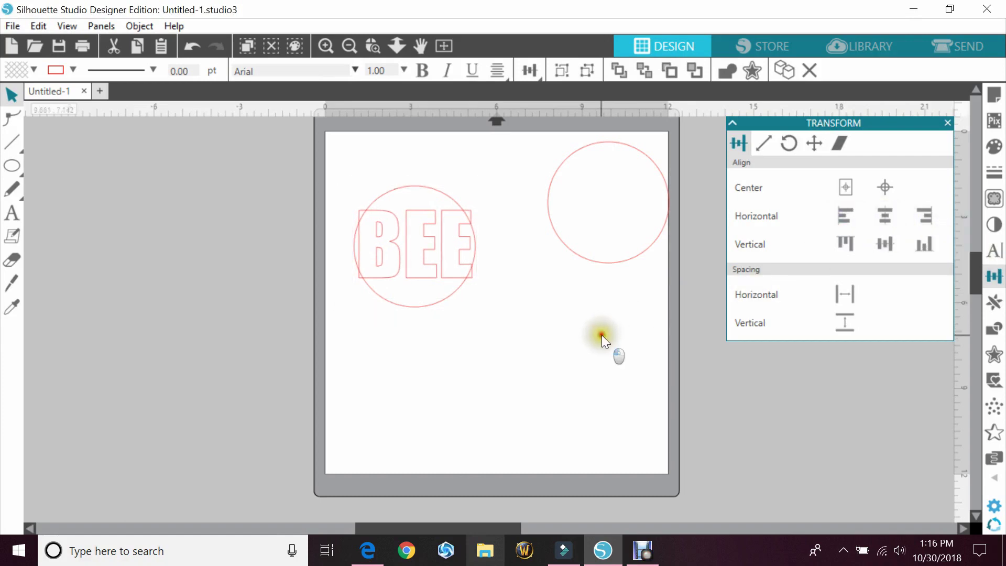
left_click(947, 123)
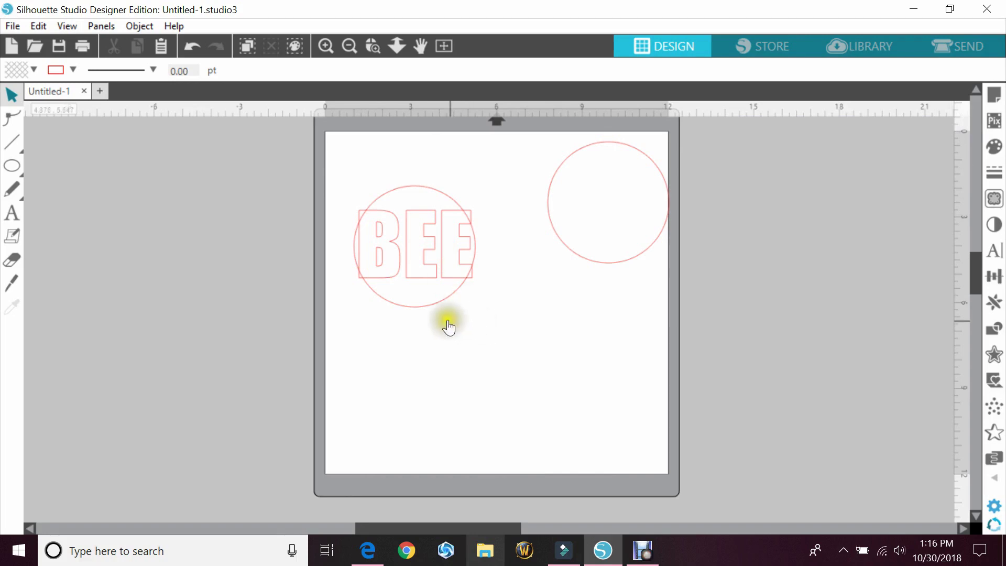
Step: Ungroup the BEE text into separate letters
left_click(422, 286)
right_click(424, 287)
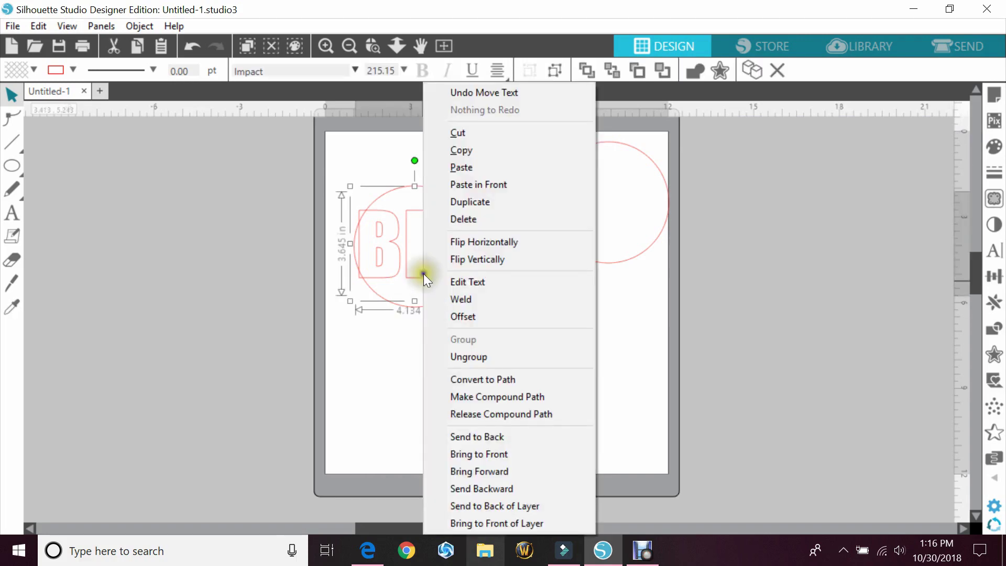
left_click(458, 358)
left_click(426, 409)
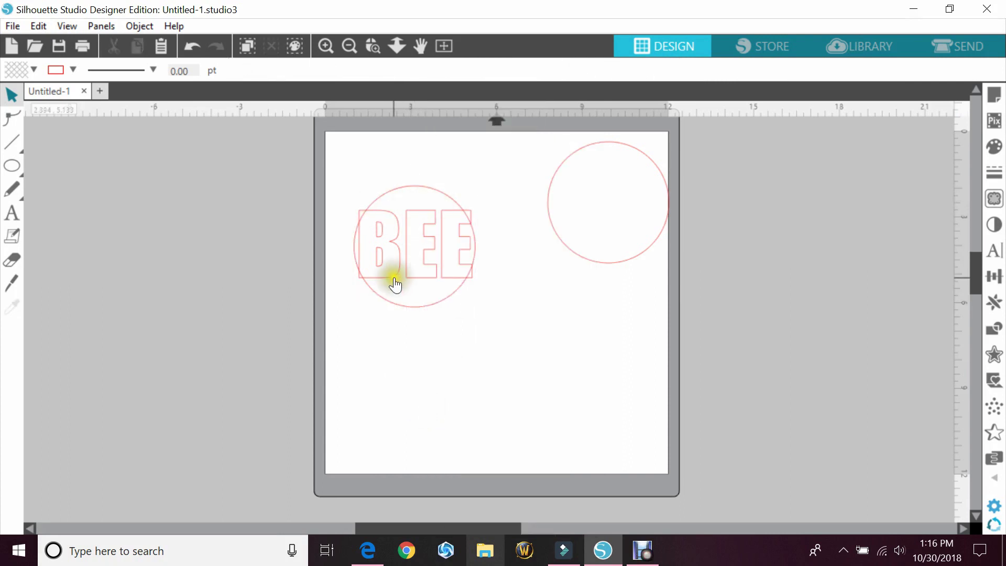
Step: Stretch the middle E to span the circle's height, about 4.33 in tall and 1.19 in wide
left_click(413, 242)
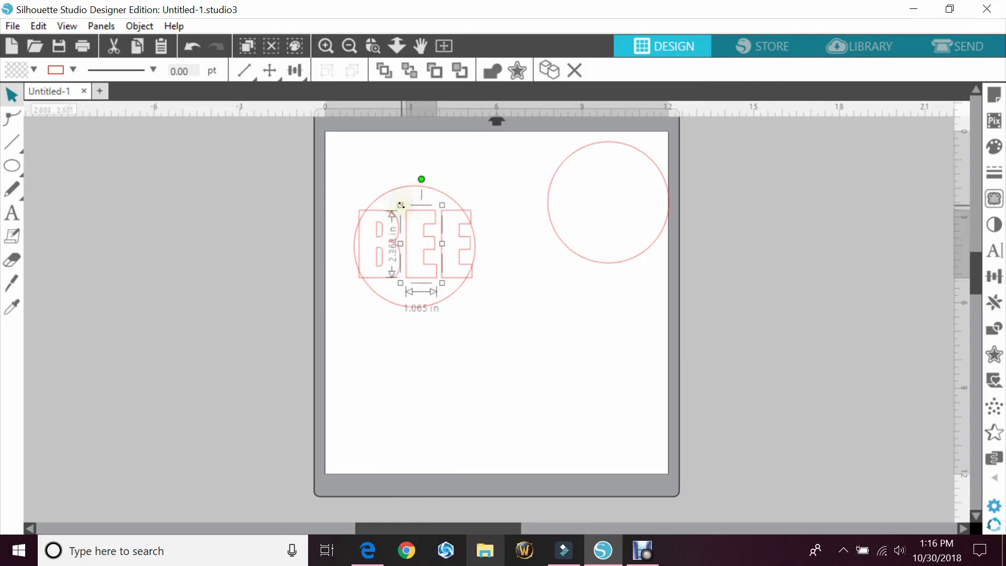
left_click_drag(401, 205, 419, 178)
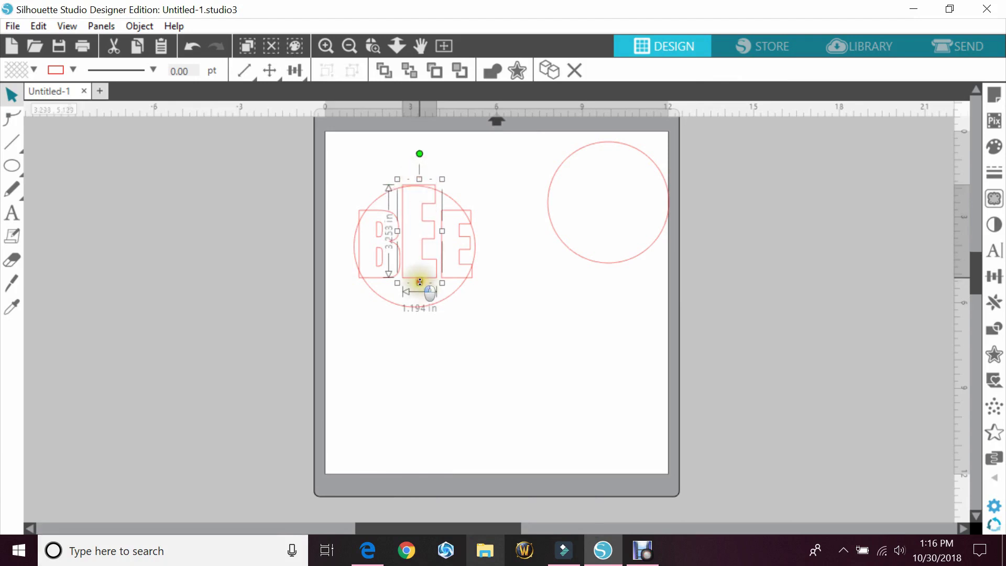
left_click_drag(419, 281, 420, 312)
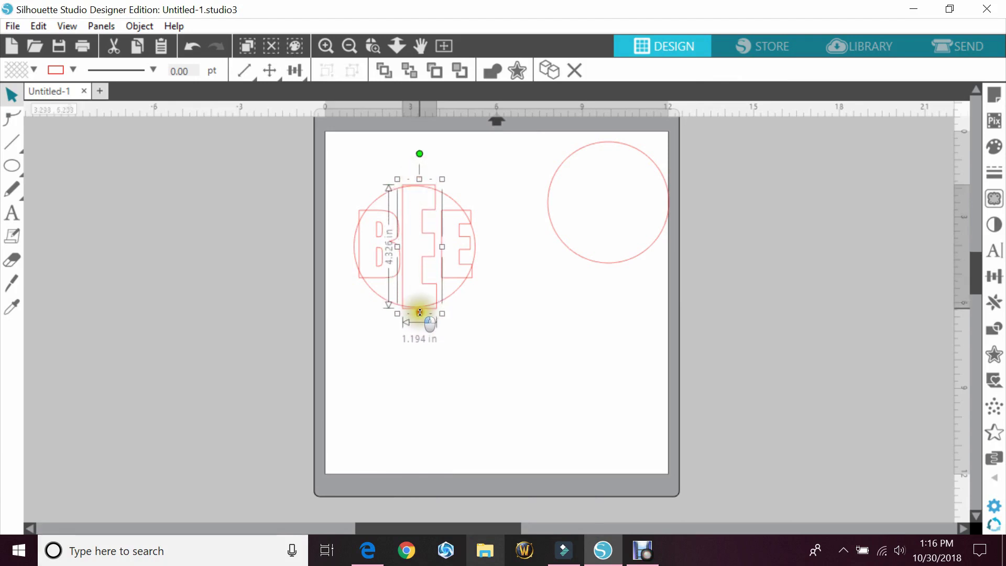
Step: Stretch the B downward to about 2.75 in tall and resize the last E to about 2.72 in tall and 1.12 in wide
left_click(362, 274)
left_click_drag(379, 283, 382, 293)
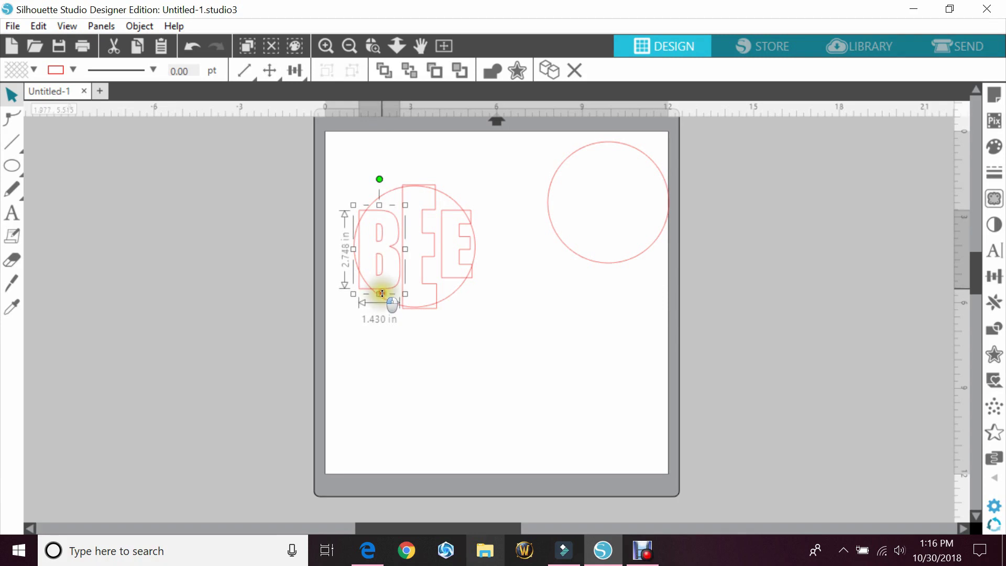
left_click(450, 277)
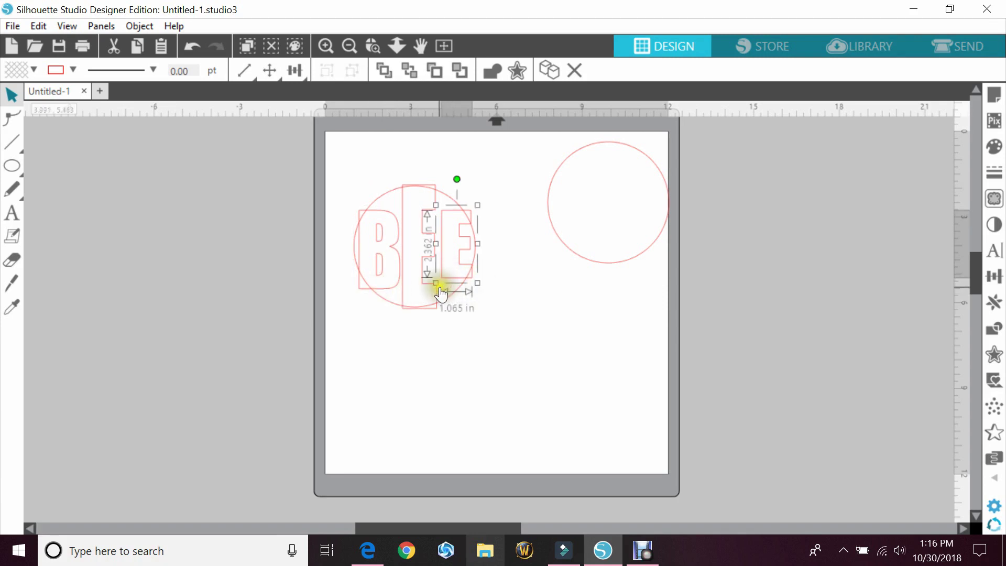
left_click_drag(436, 282, 459, 295)
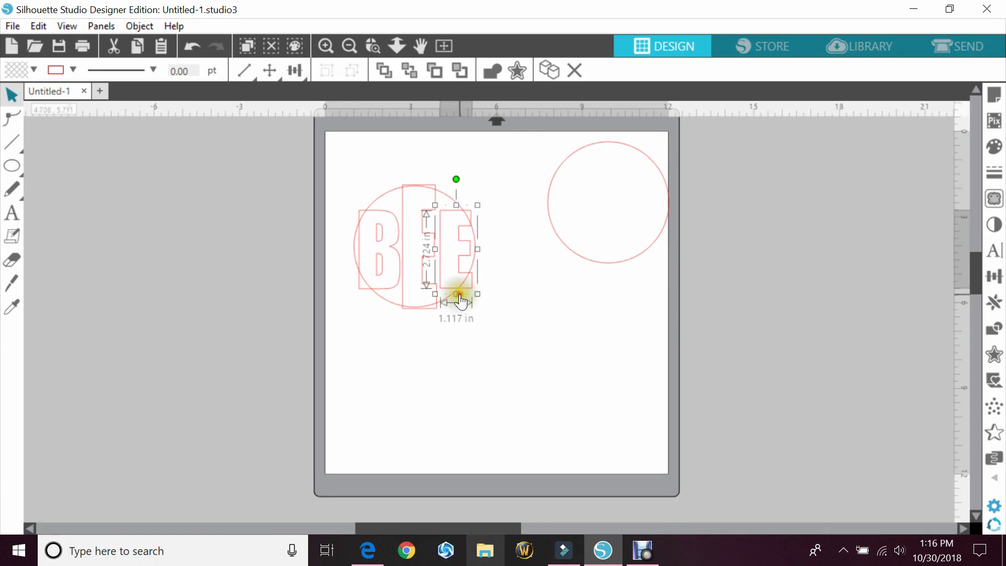
left_click(455, 290)
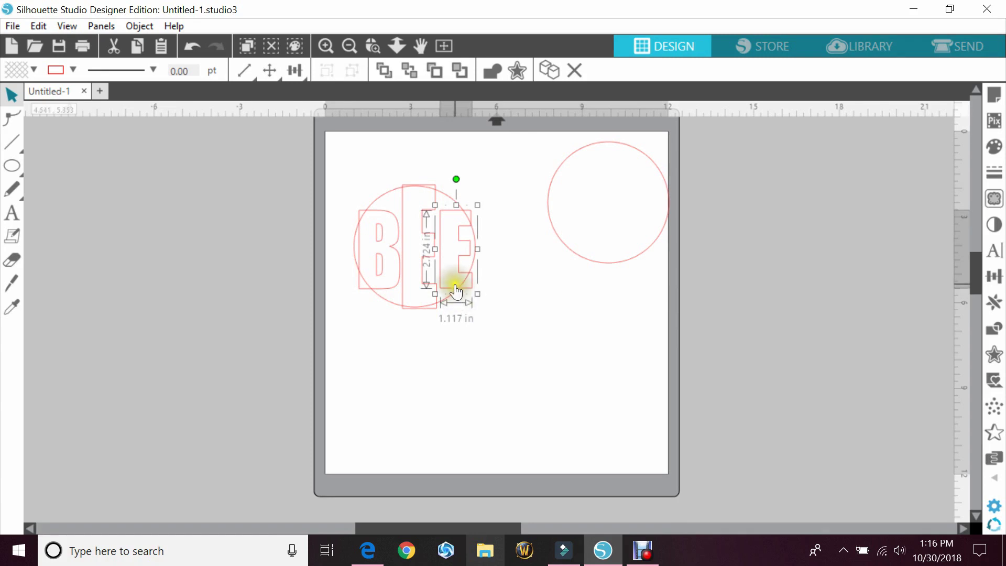
left_click(382, 283, "shift")
left_click(370, 316)
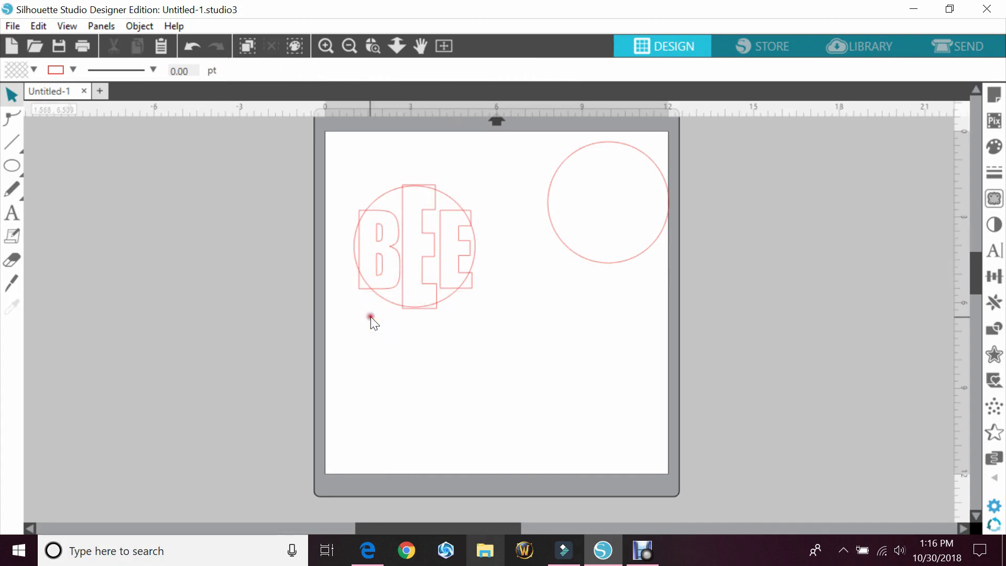
Step: Group the three BEE letters together, leaving the circle out of the group
left_click_drag(327, 183, 496, 307)
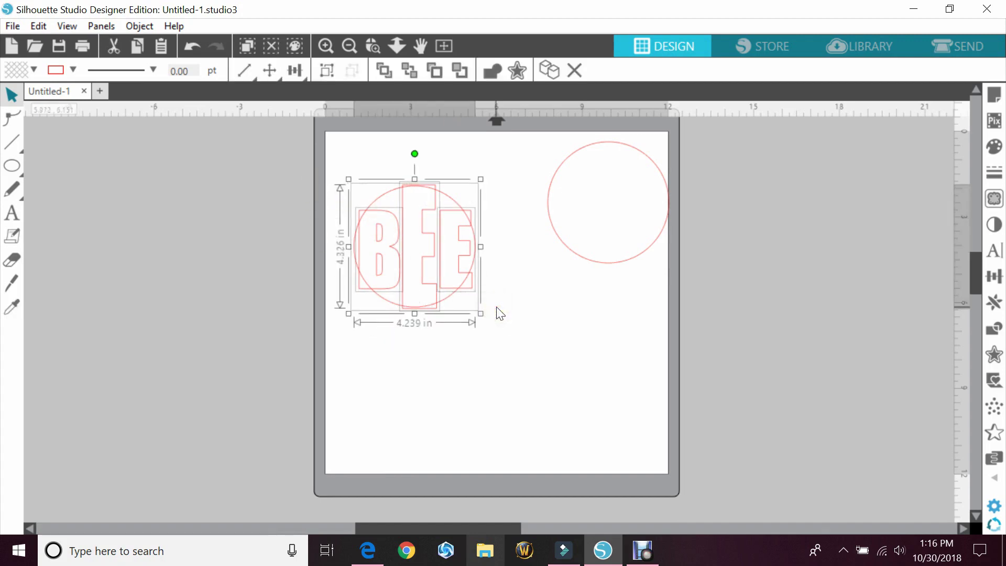
left_click(448, 198, "shift")
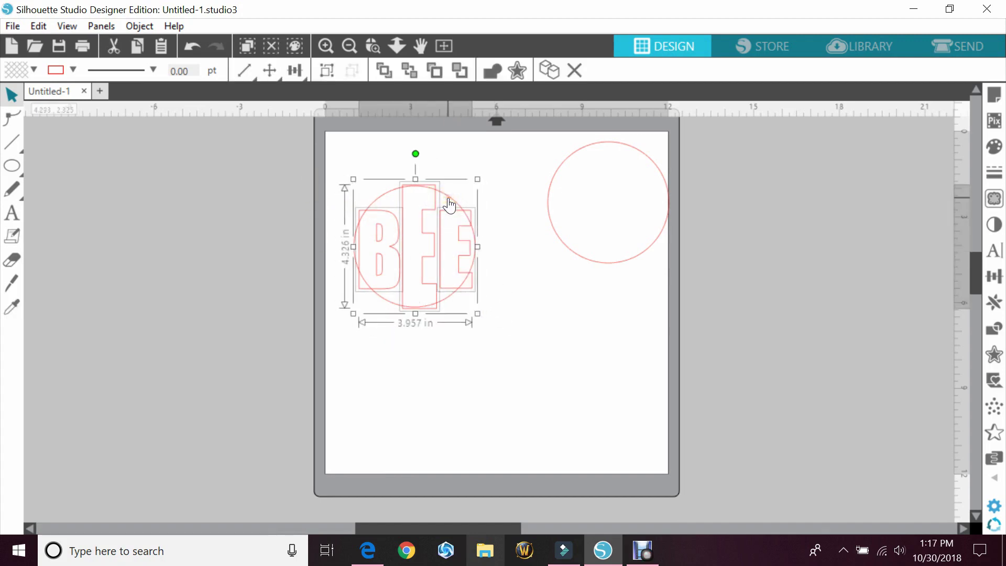
right_click(446, 231)
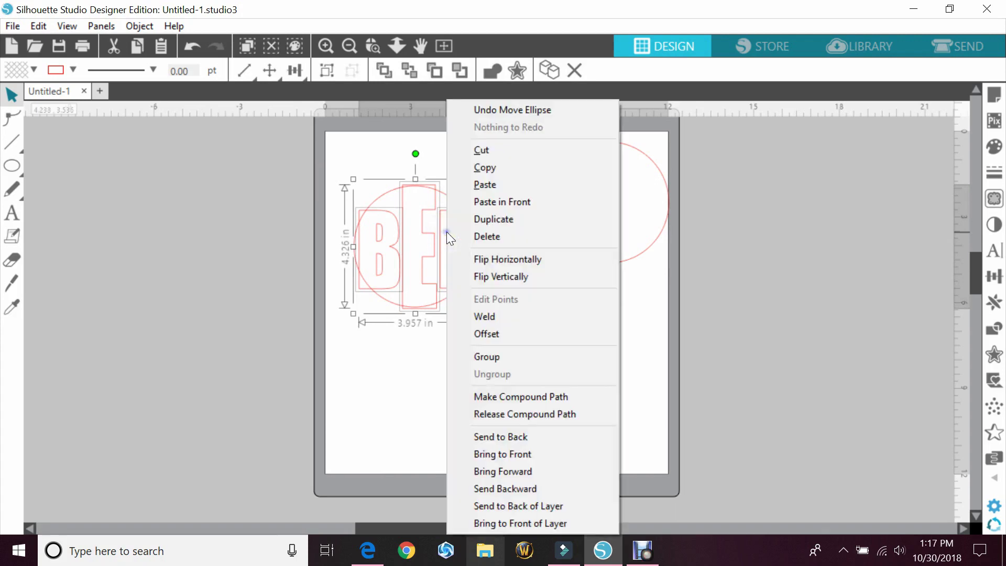
left_click(504, 363)
left_click(477, 388)
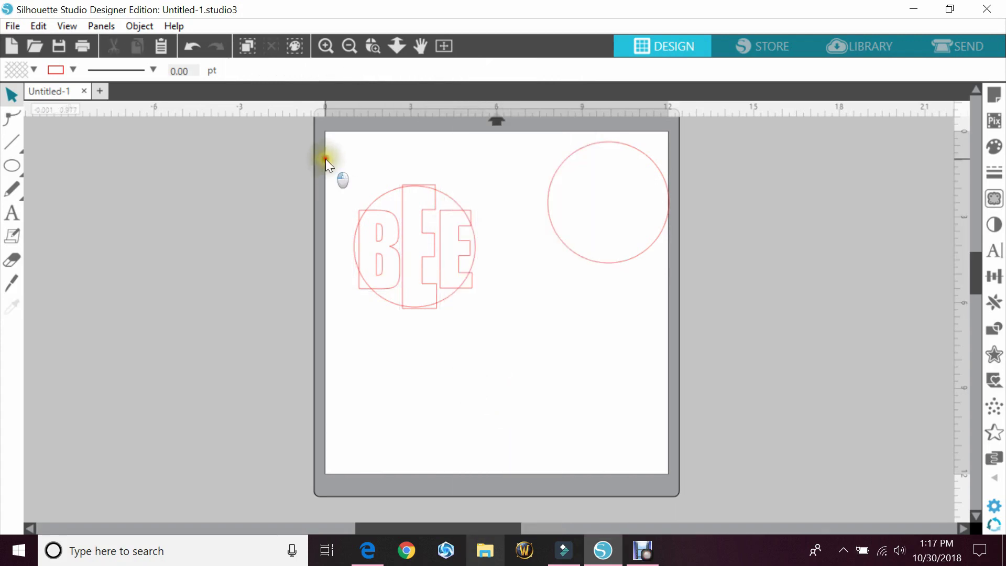
Step: Crop the grouped BEE letters with the overlapping circle so their outer edges follow its curve
left_click_drag(325, 158, 466, 309)
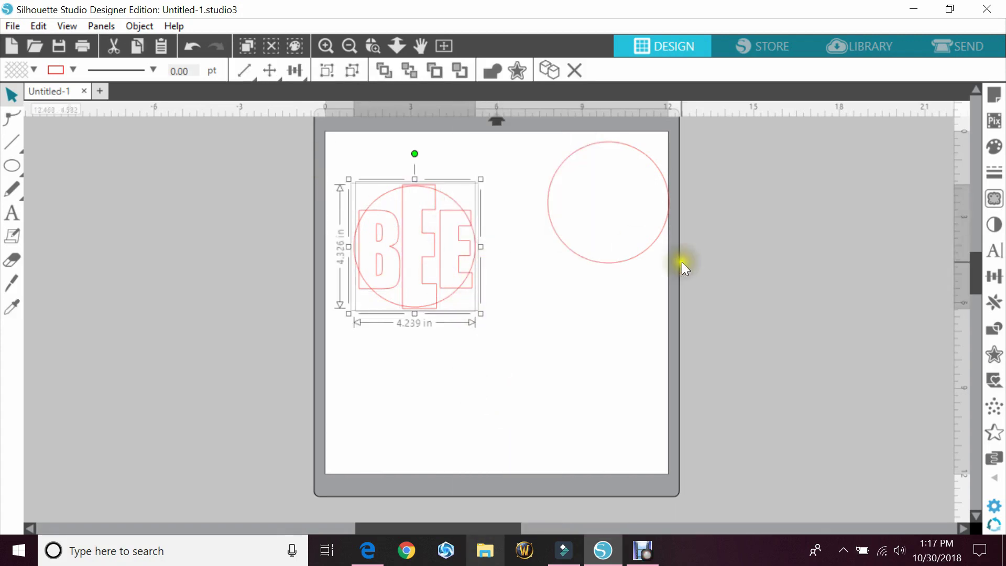
left_click(995, 331)
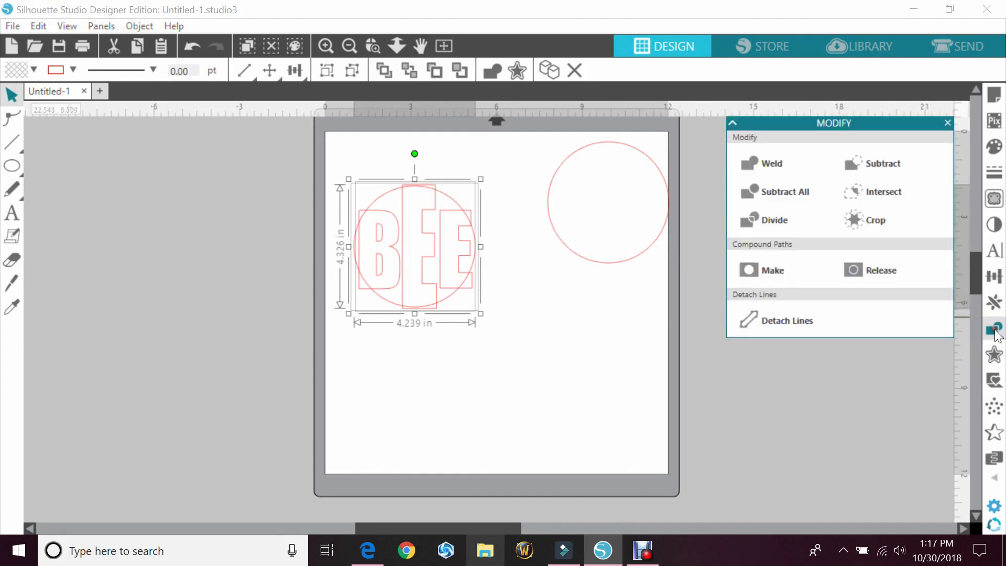
left_click(876, 218)
left_click(587, 369)
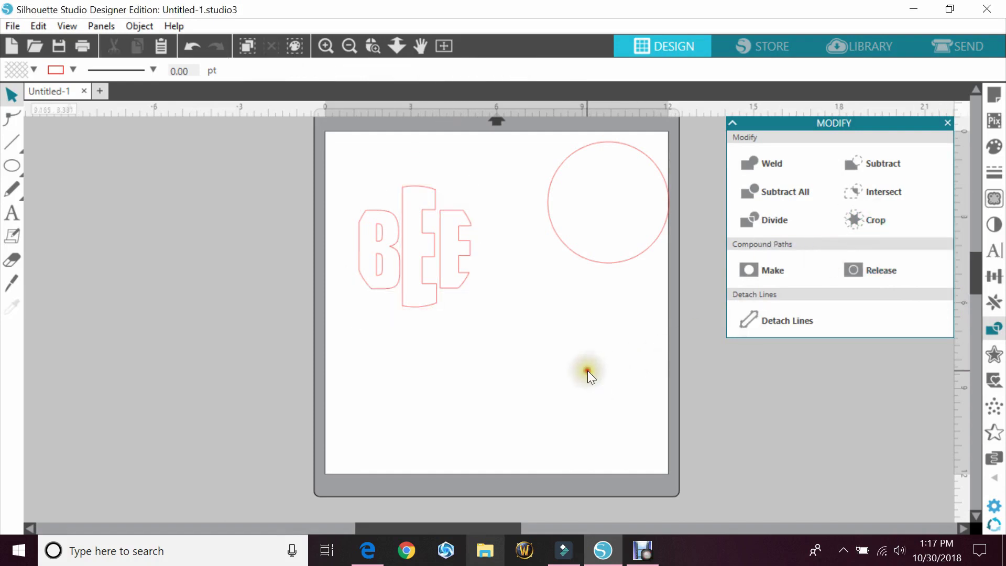
left_click(946, 128)
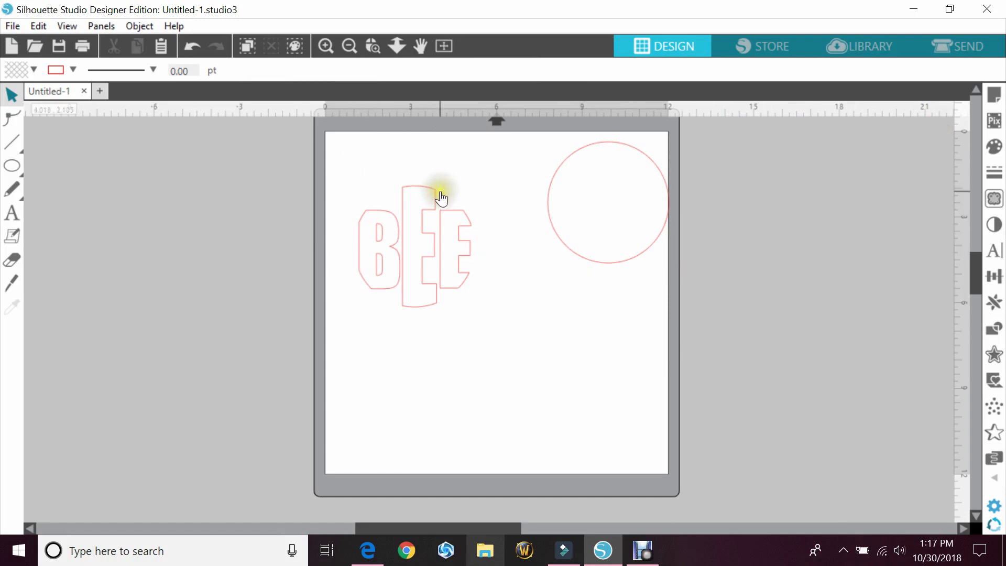
Step: Move the spare circle over the cropped BEE letters and align it with their outer edges as a guide
left_click_drag(598, 261, 404, 310)
left_click(377, 109)
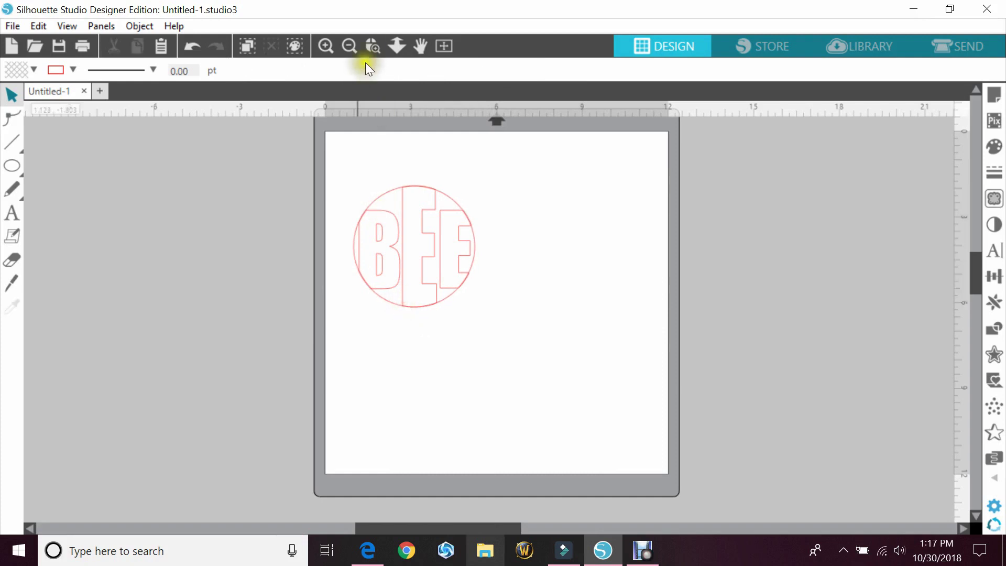
left_click(373, 45)
left_click_drag(352, 193, 487, 301)
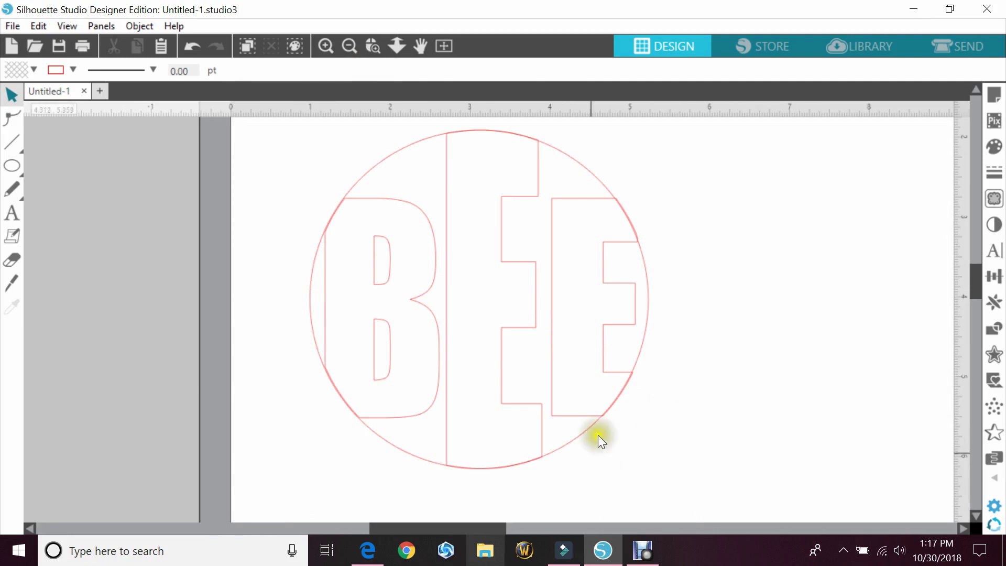
left_click(638, 362)
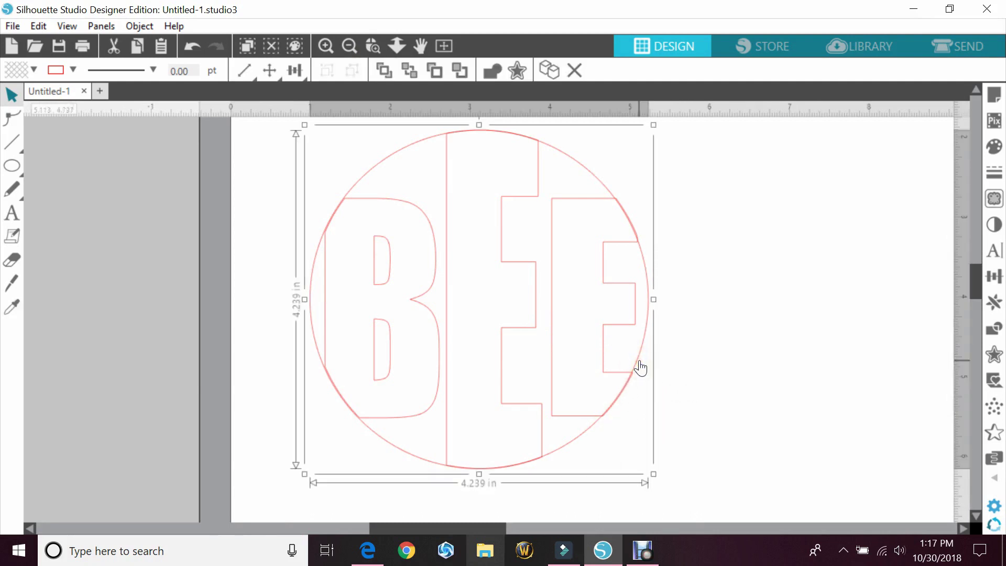
left_click(720, 352)
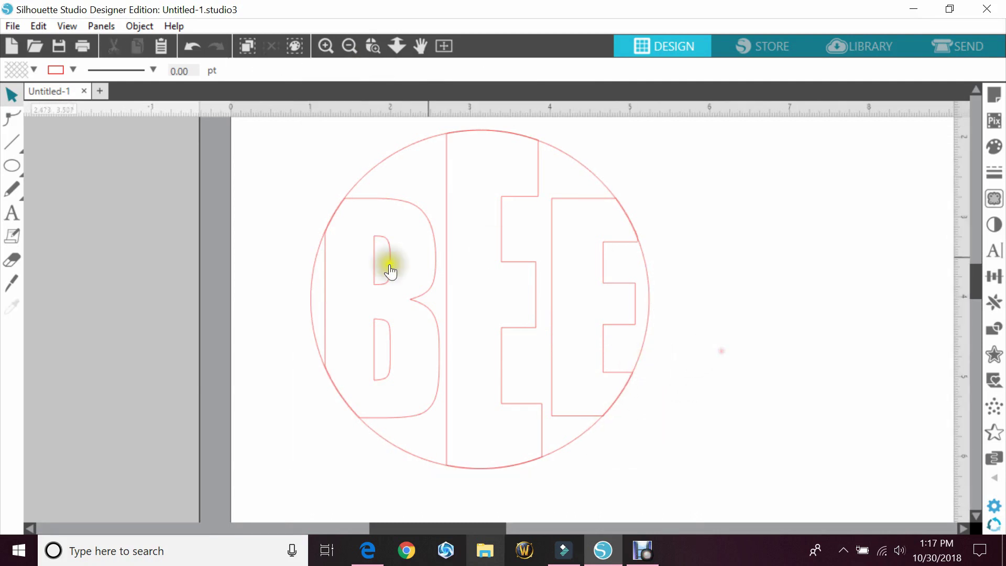
Step: Open the B for point editing
left_click(382, 206)
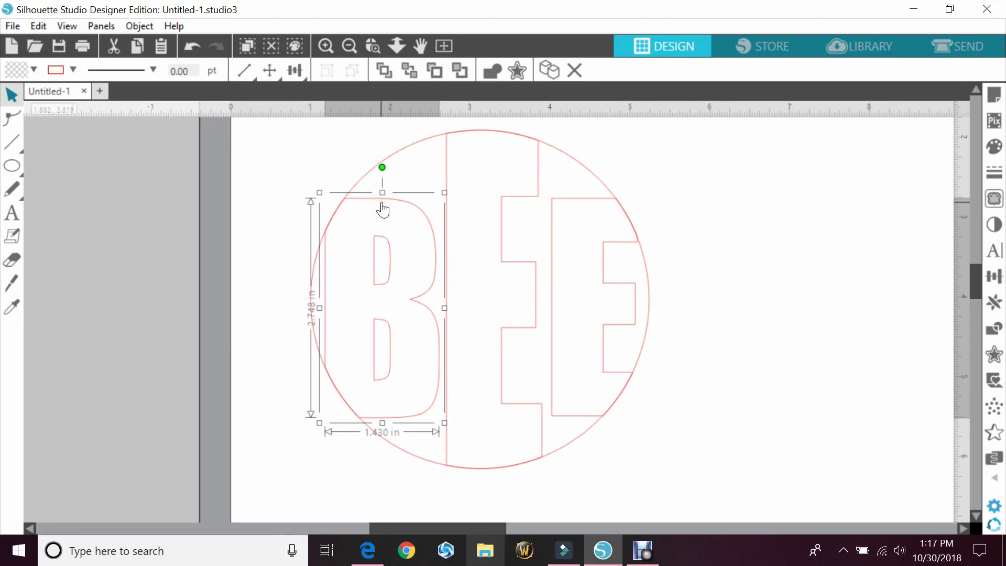
double_click(382, 206)
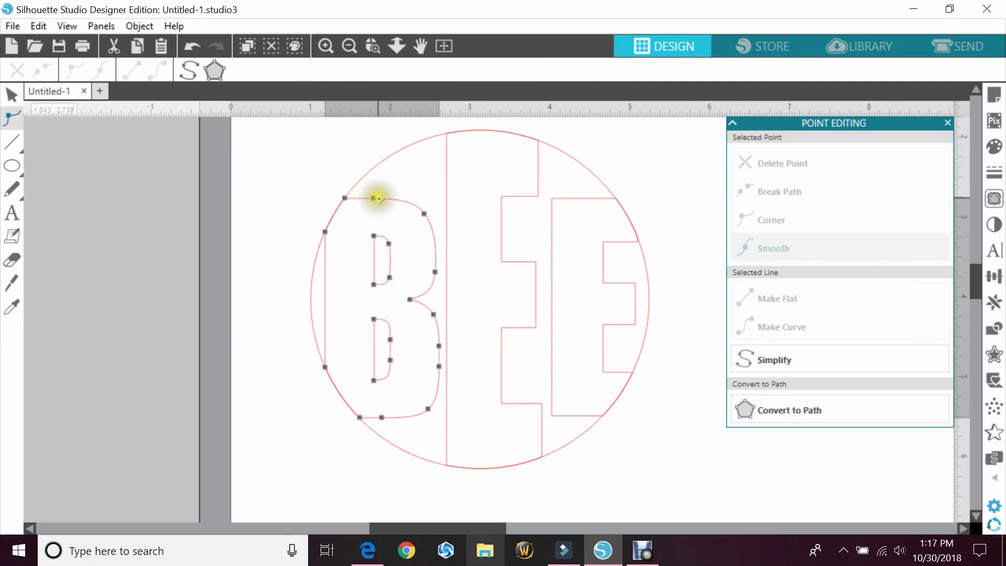
left_click(378, 199)
left_click_drag(380, 200, 378, 180)
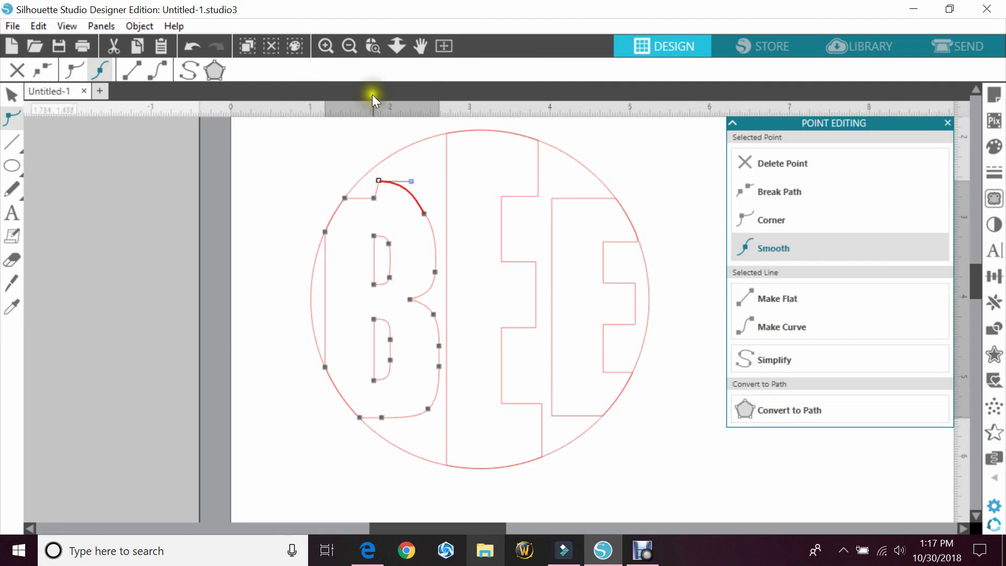
left_click(196, 46)
Step: Move the middle point of the B's top edge up and the matching bottom-edge point down onto the circle
left_click(373, 198)
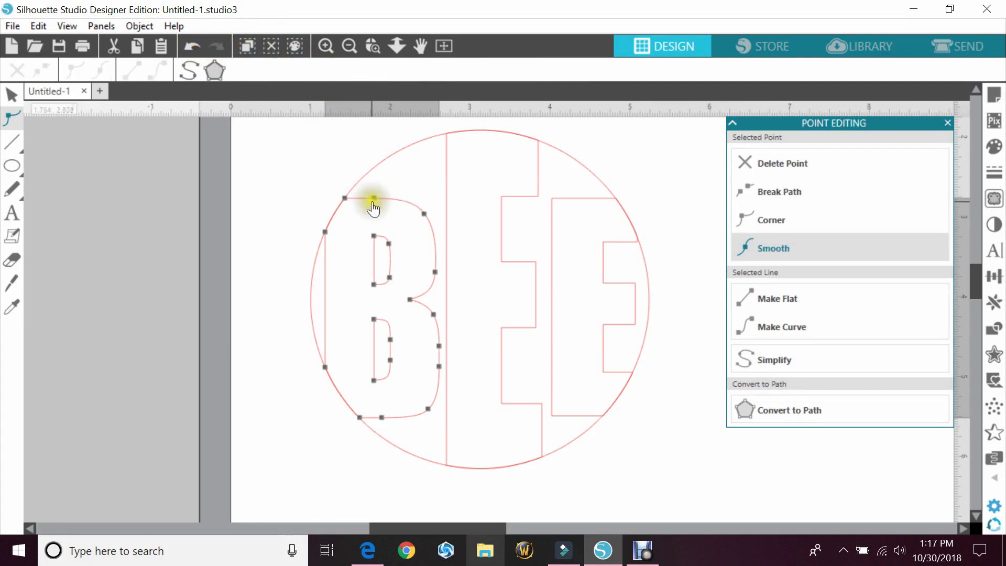
left_click_drag(375, 200, 371, 167)
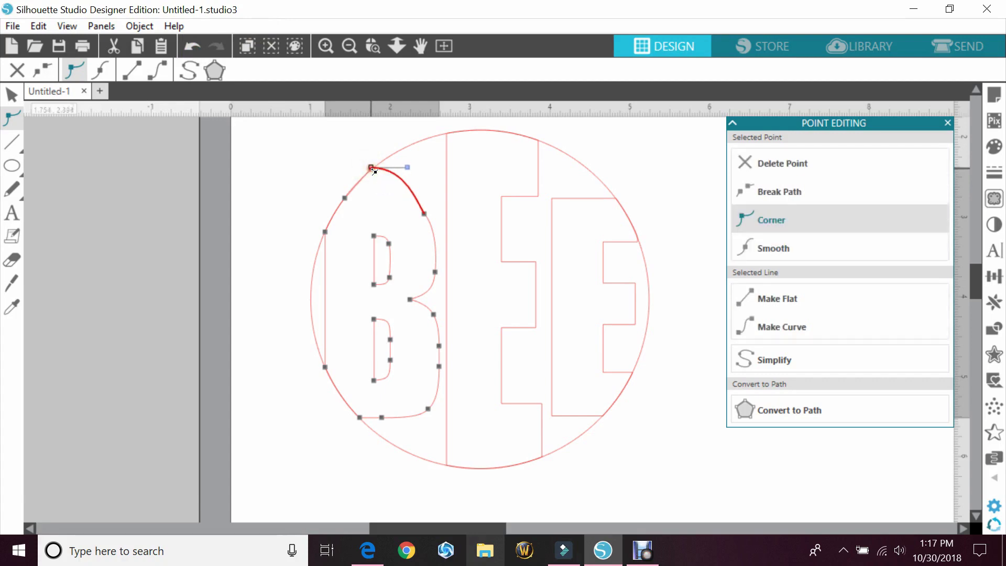
left_click_drag(381, 418, 385, 439)
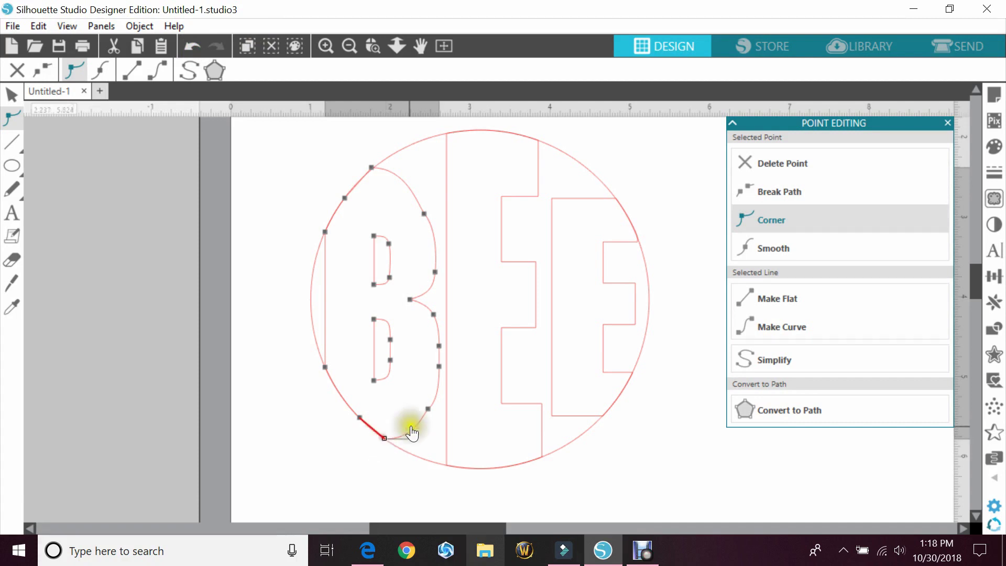
Step: Pull the B's lower-right point down to the circle, add a point beside it, and shape the bottom edge along the circle
left_click_drag(430, 413, 439, 456)
left_click(444, 462)
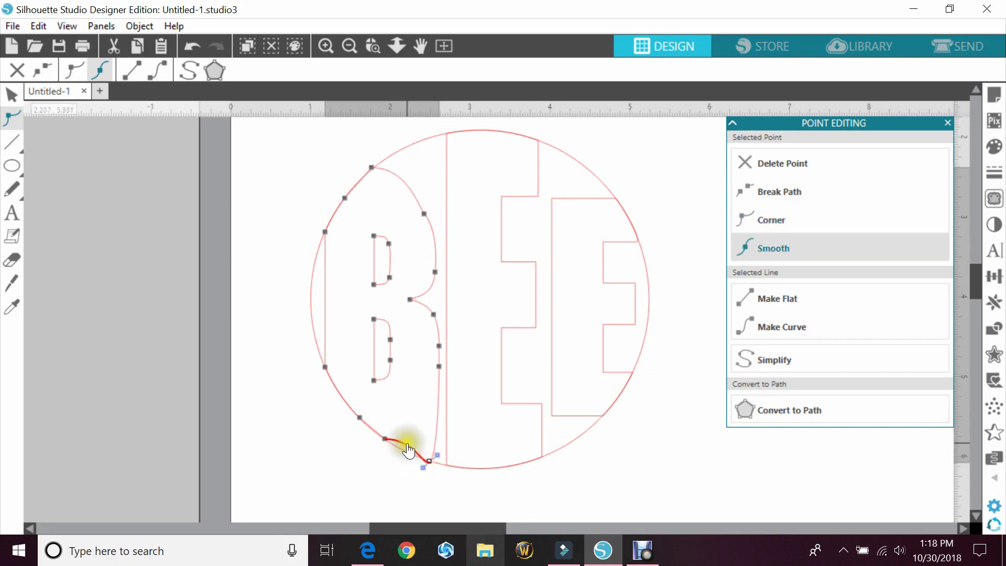
left_click_drag(419, 456, 408, 451)
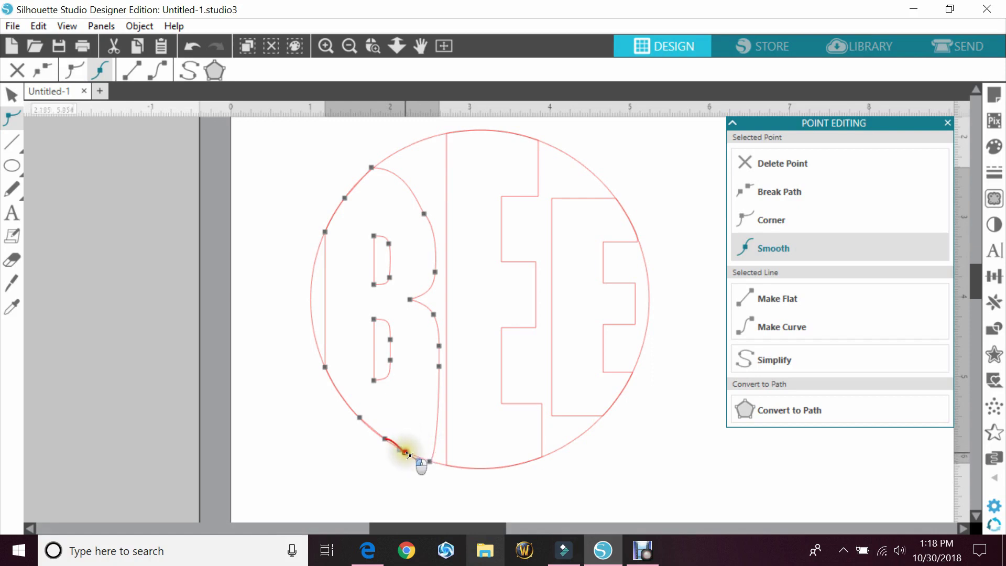
left_click(407, 449)
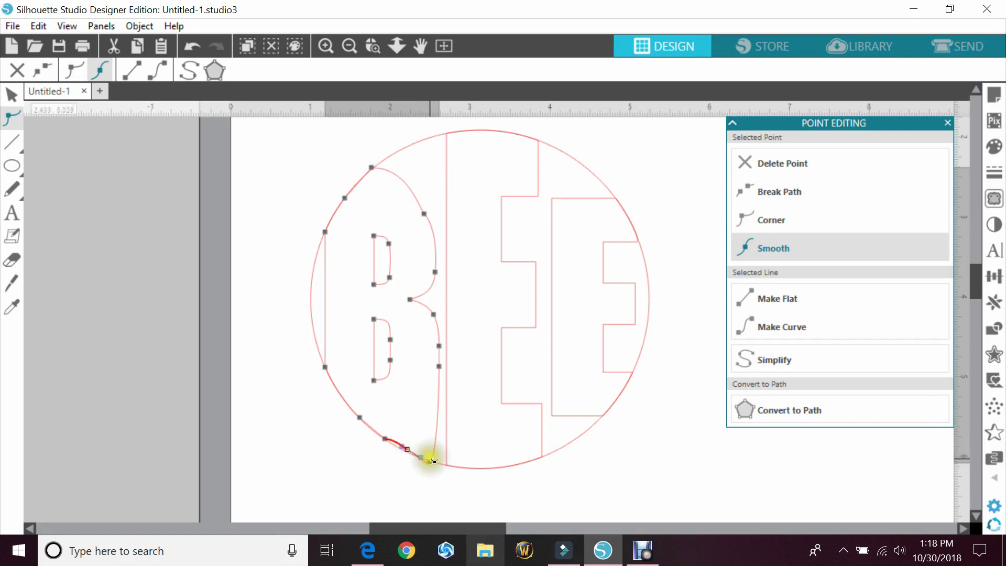
left_click(430, 460)
left_click_drag(419, 461, 414, 455)
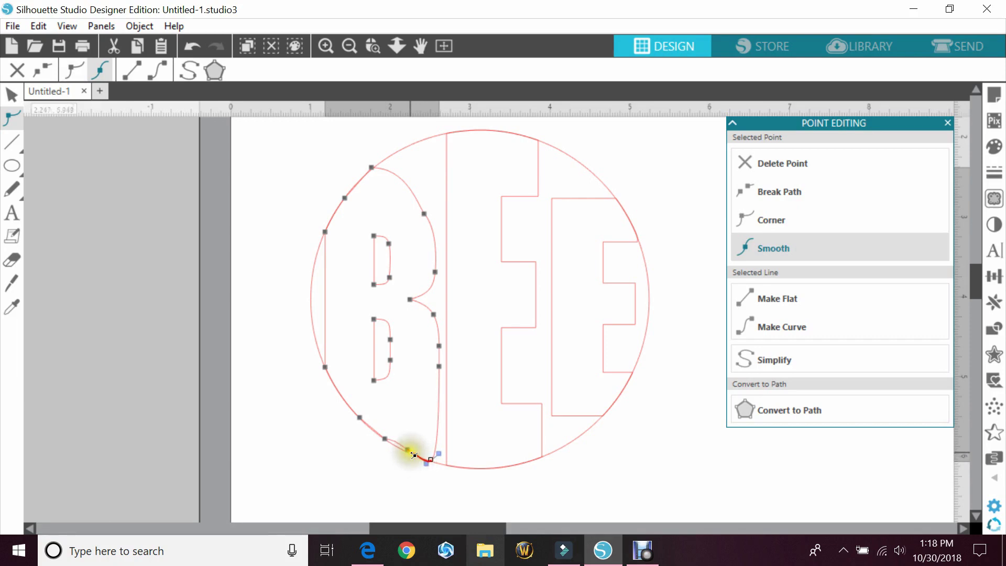
left_click(404, 451)
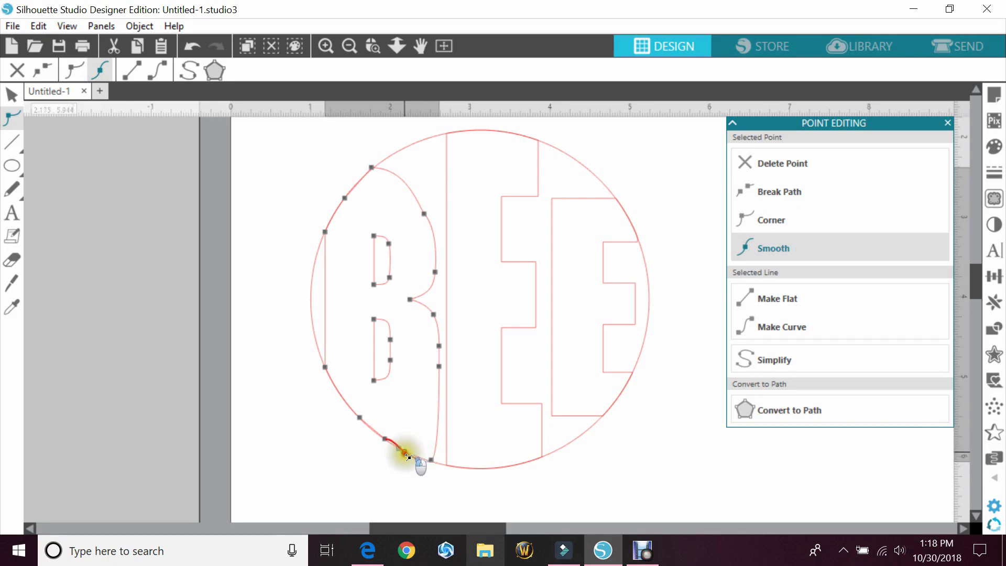
left_click_drag(408, 456, 402, 449)
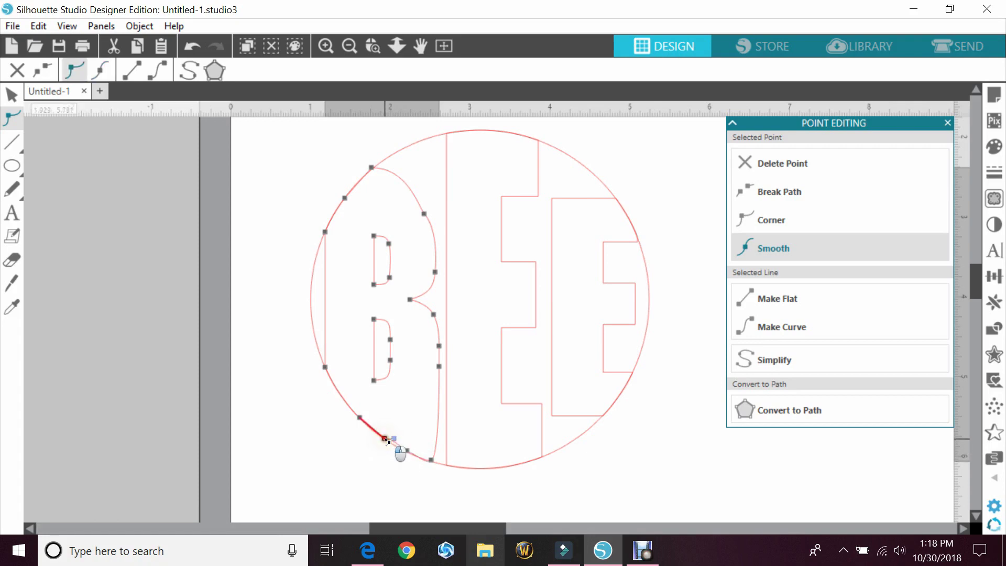
left_click(386, 440)
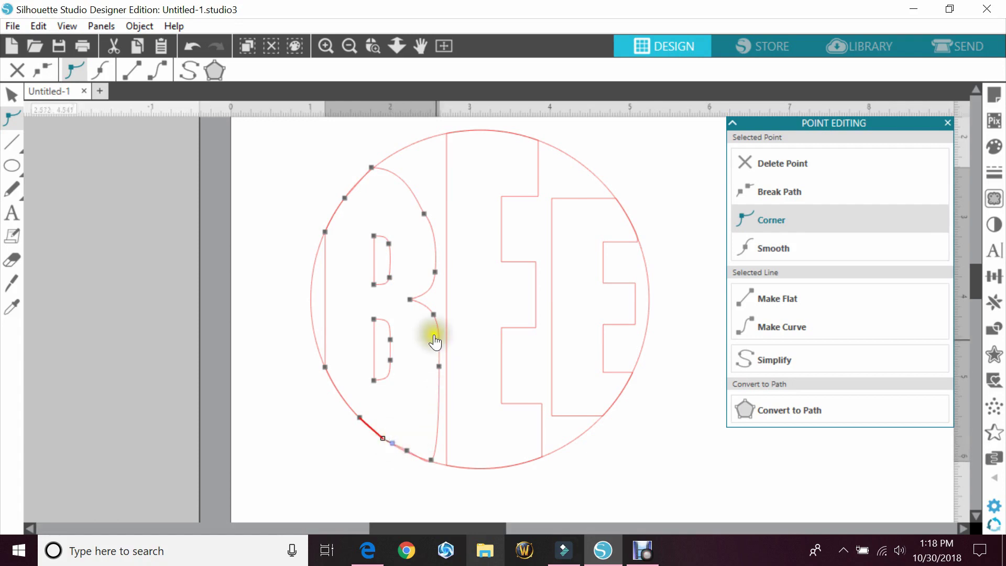
Step: Pull the B's upper-right point up to the circle and bend the adjoining top curve to follow it
left_click_drag(429, 217, 413, 141)
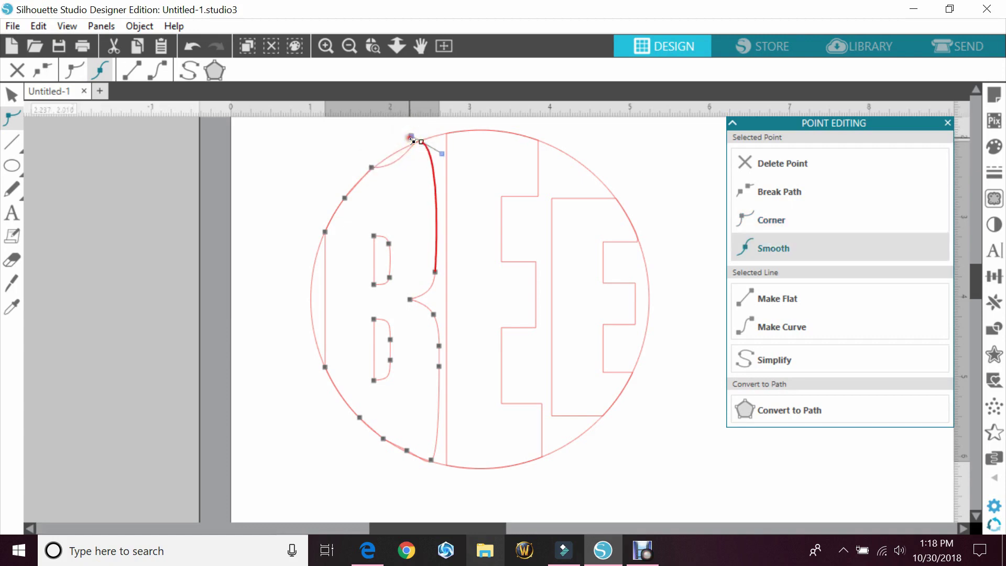
left_click(370, 167)
mouse_move(386, 180)
left_mouse_down()
mouse_move(413, 168)
mouse_move(377, 165)
left_mouse_up()
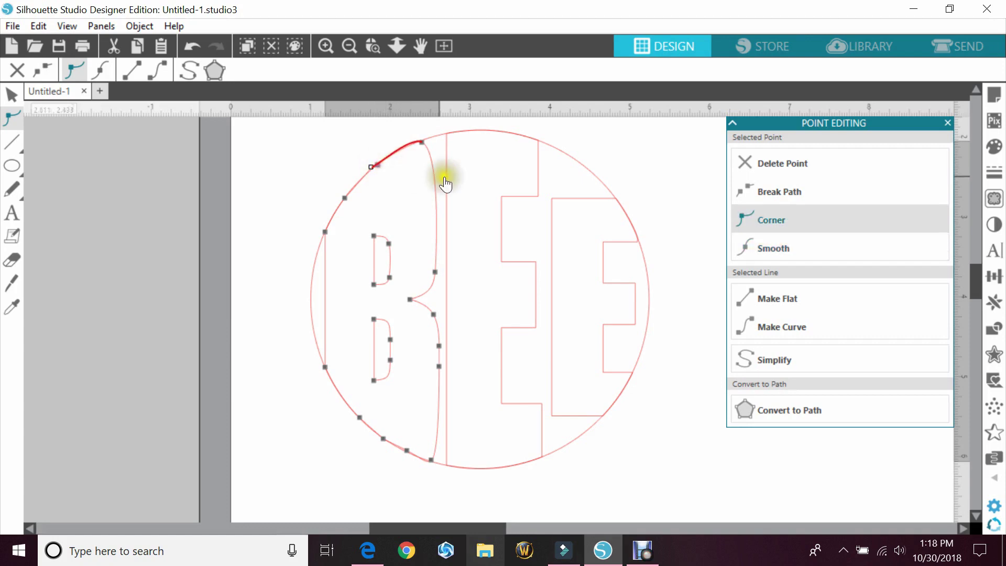
Step: Extend the last E's upper-left and lower-left corners to the circle and add a point to fit its bottom edge to the curve
left_click(569, 202)
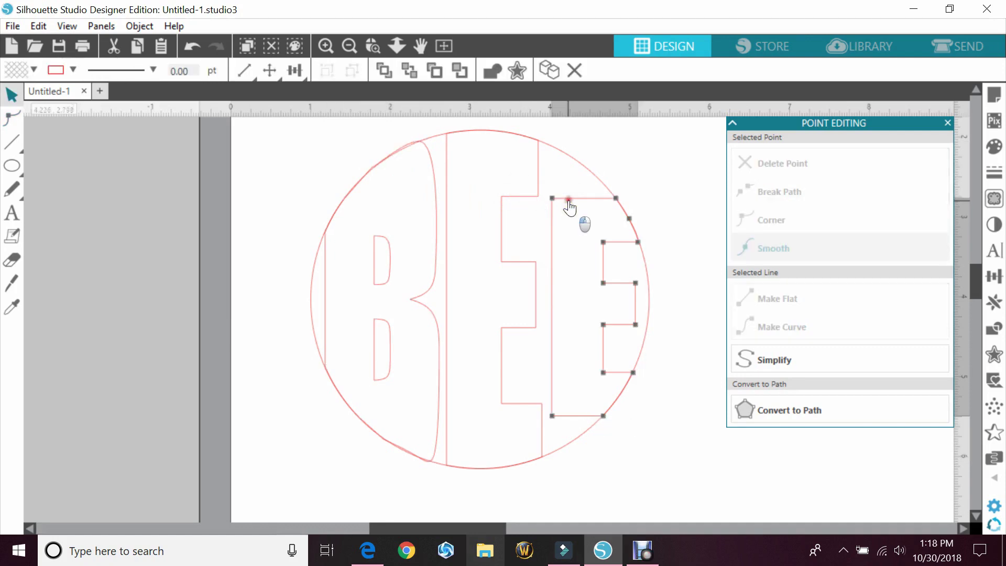
left_click(551, 198)
left_click_drag(551, 197, 560, 152)
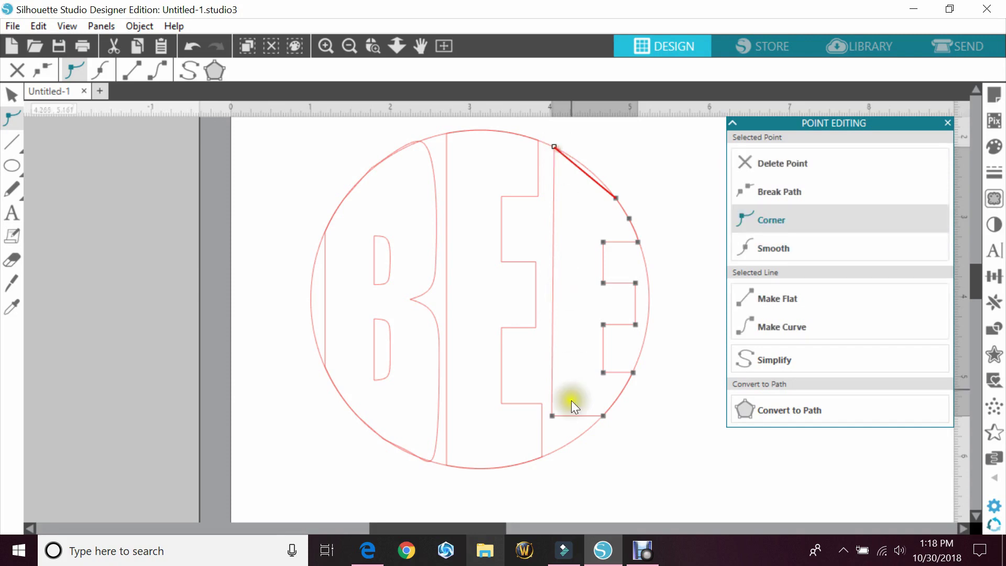
left_click_drag(556, 418, 556, 454)
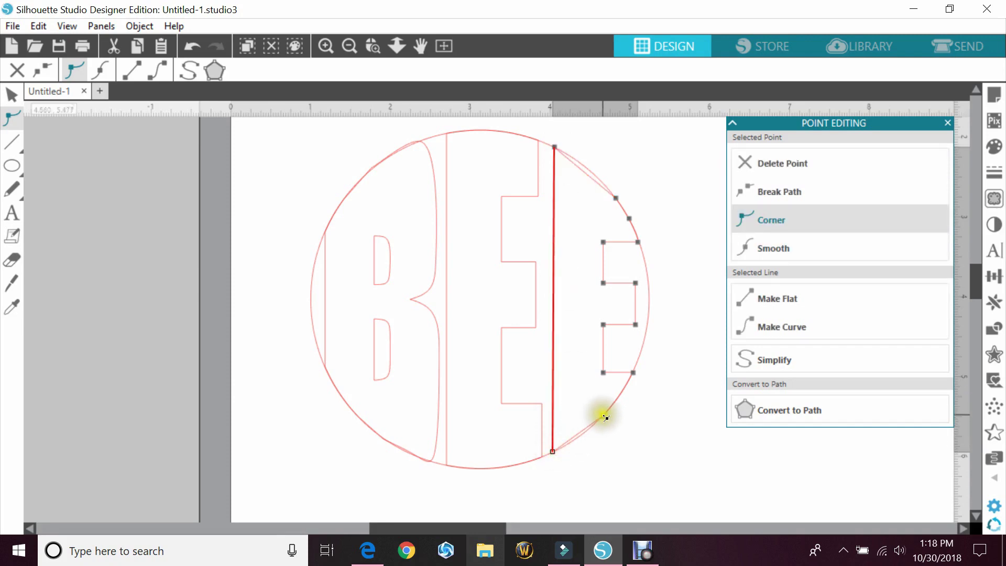
left_click(579, 433)
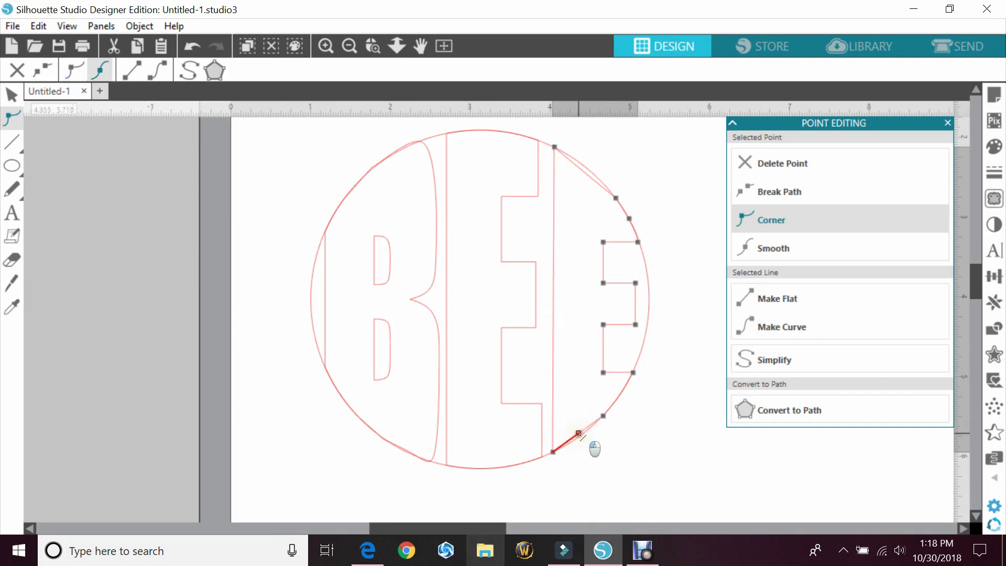
left_click(579, 433)
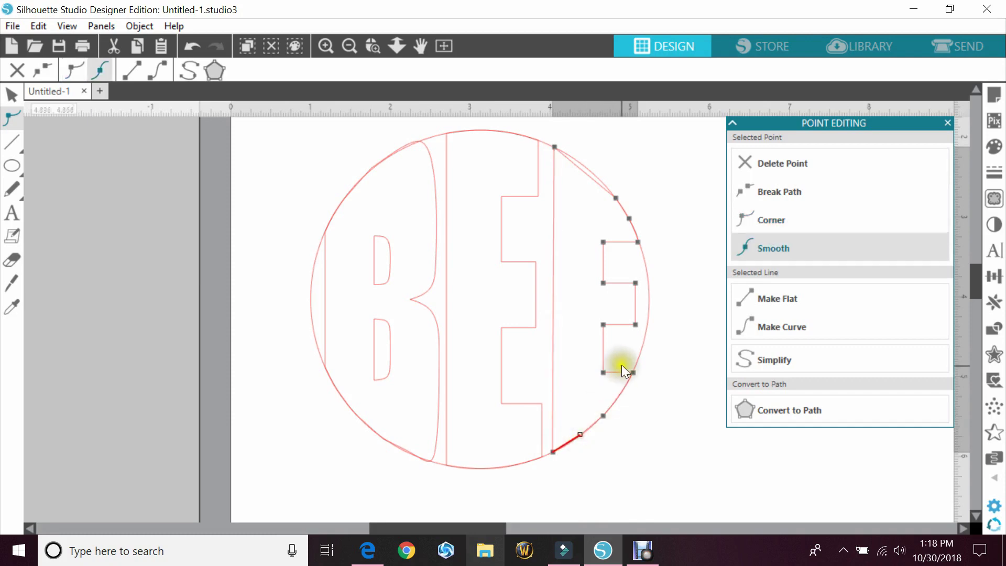
Step: Extend the middle arm of the last E outward to the circle by moving both of its end points
left_click_drag(639, 327, 648, 327)
left_click(634, 283)
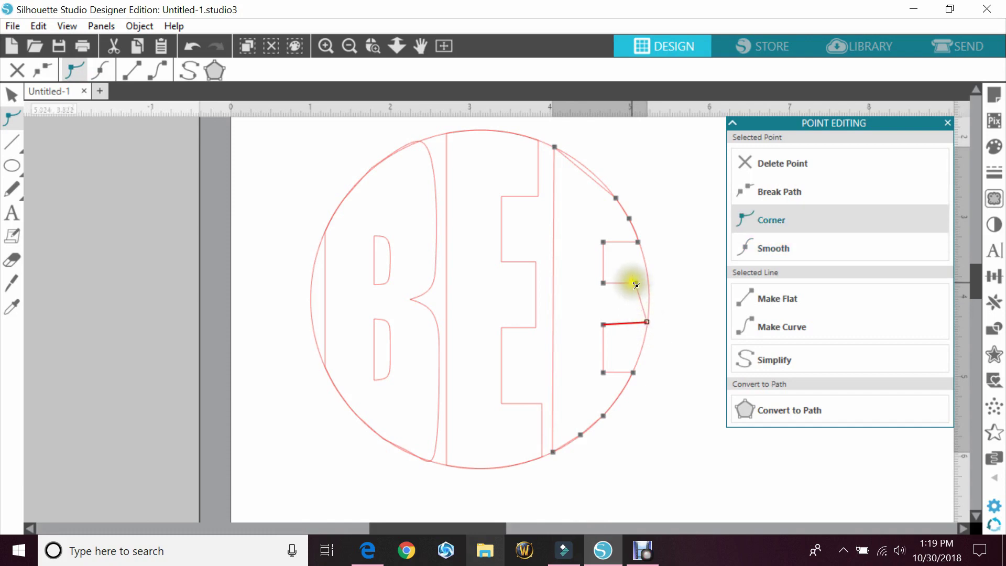
left_click_drag(636, 286, 650, 286)
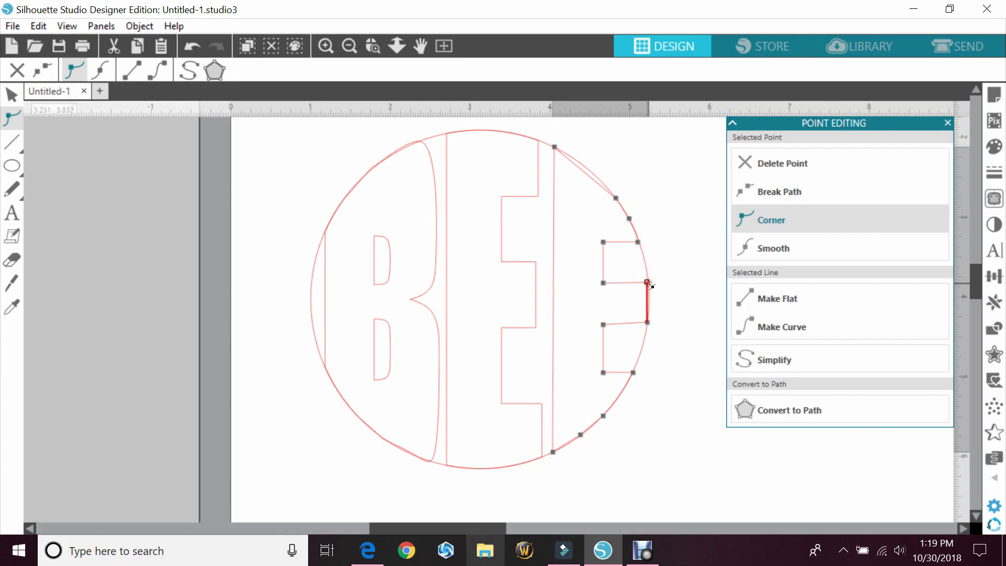
Step: Add a point on the last E's sloping top edge, move it onto the circle, and finish editing the letter
left_click(613, 198)
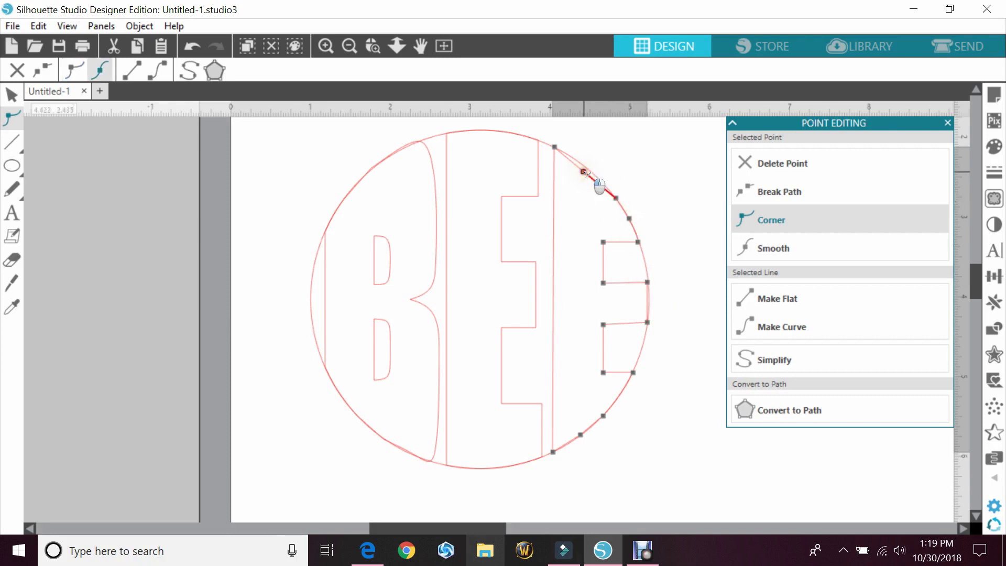
left_click_drag(587, 174, 592, 171)
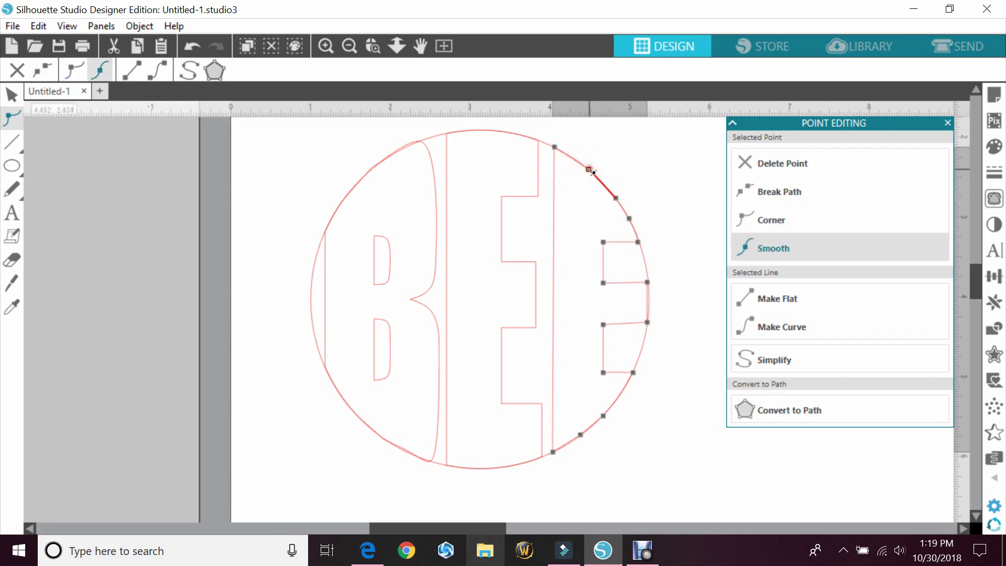
left_click(622, 152)
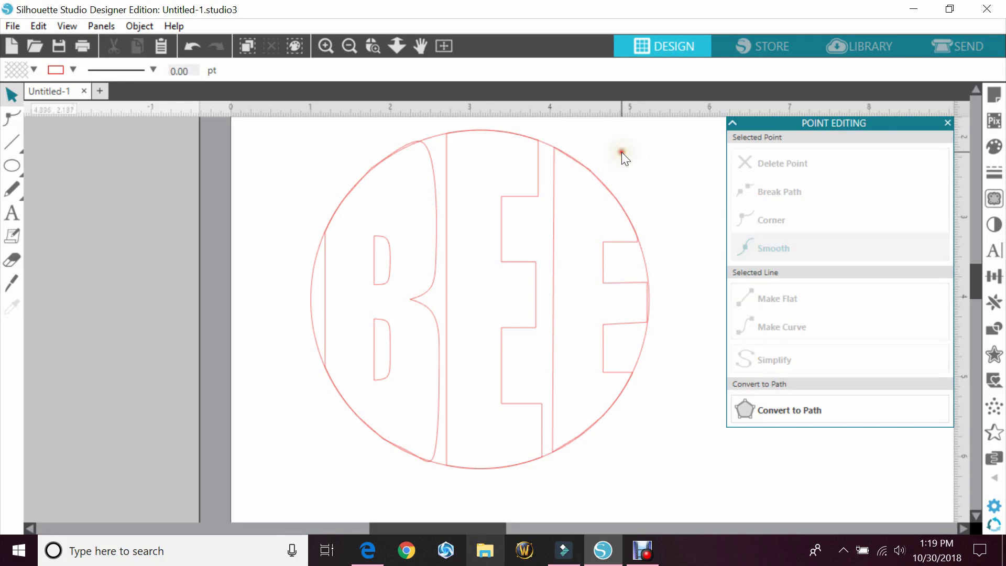
Step: Nudge the B's upper-right corner point slightly inward from the circle and finish editing the letter
left_click(395, 155)
double_click(408, 146)
left_click(422, 141)
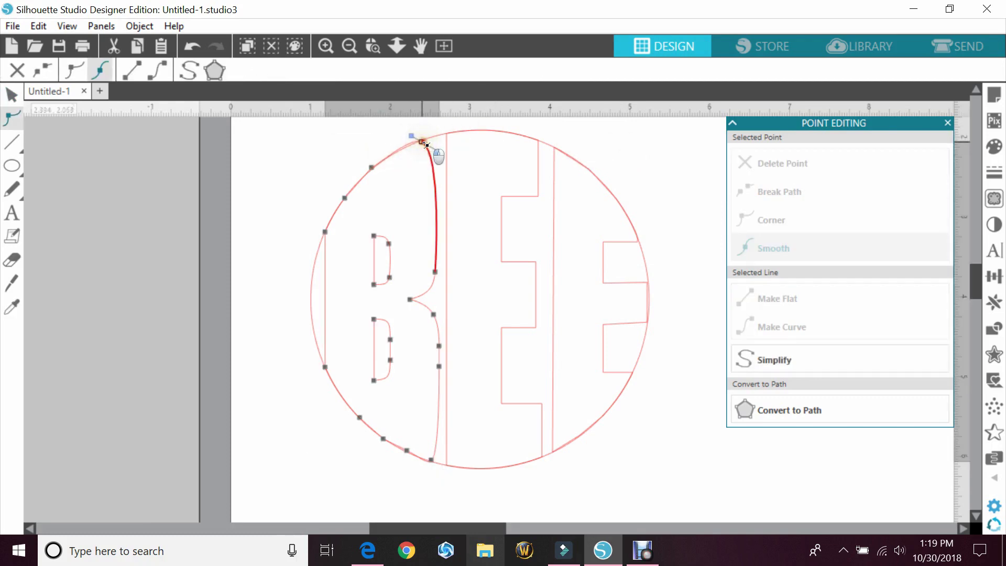
left_click_drag(426, 145, 429, 147)
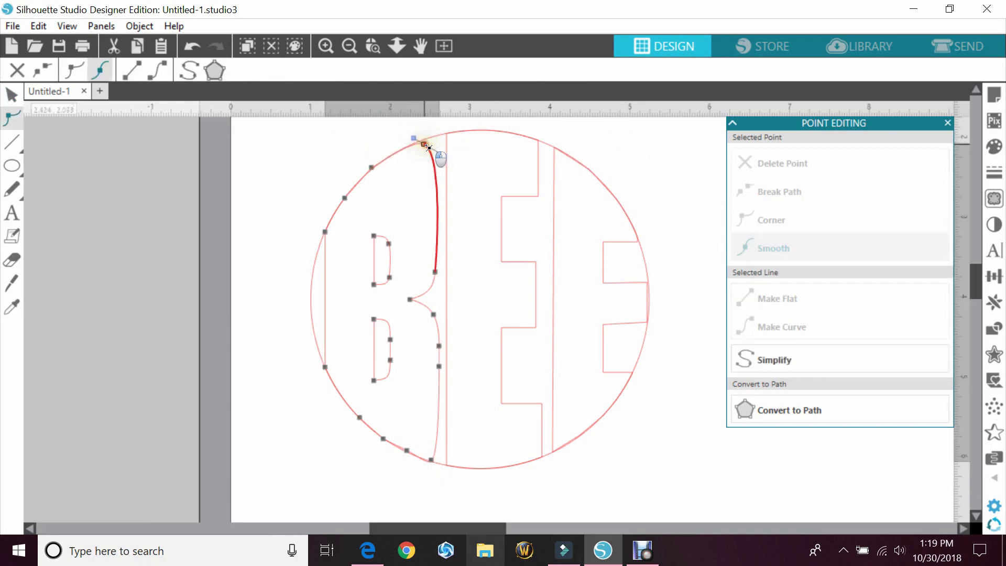
left_click(259, 214)
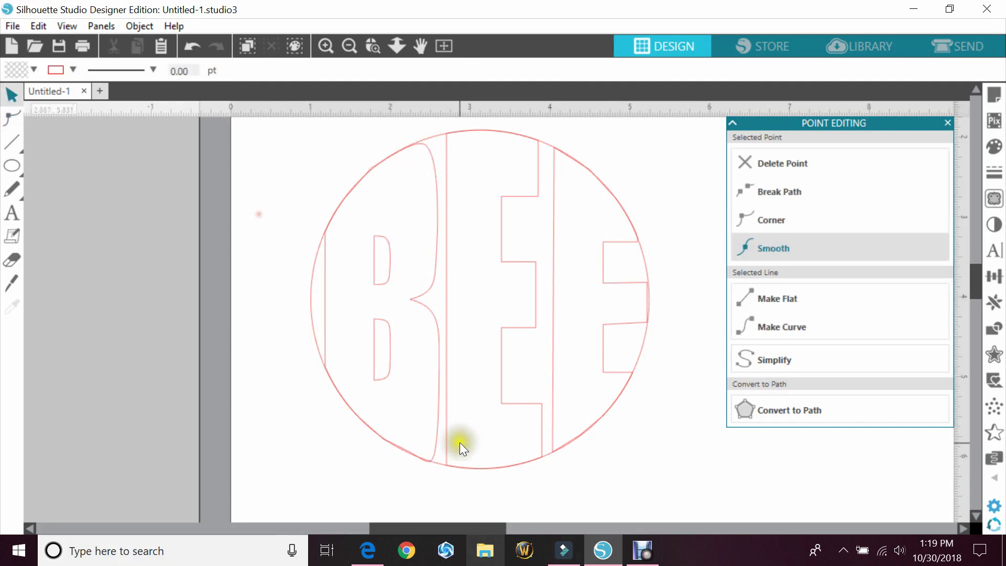
Step: Delete the guide circle around the letters and close the point editing options
left_click(443, 466)
left_click(442, 467)
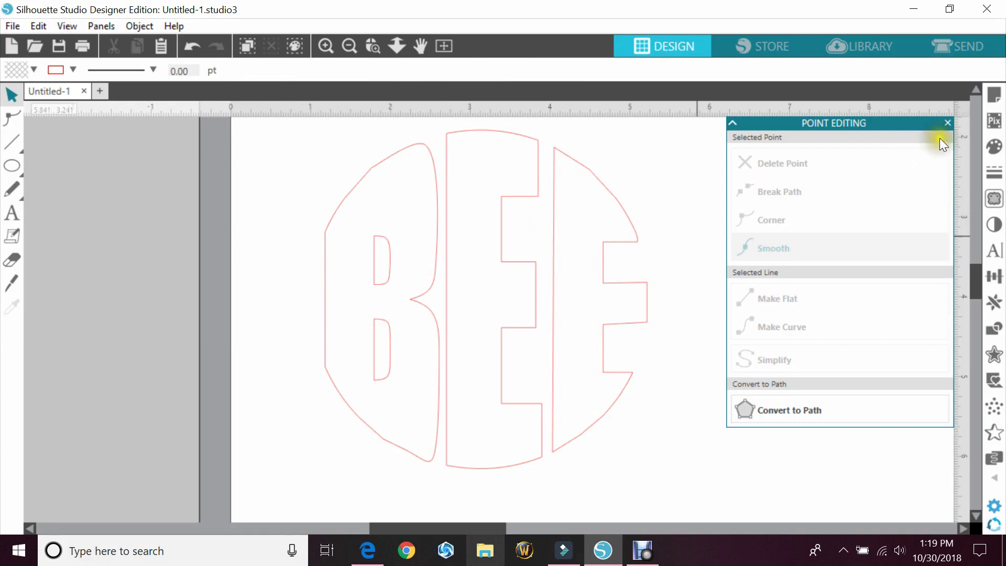
left_click(947, 123)
Step: Select all three BEE letters and group them
left_click_drag(258, 206, 602, 371)
right_click(529, 362)
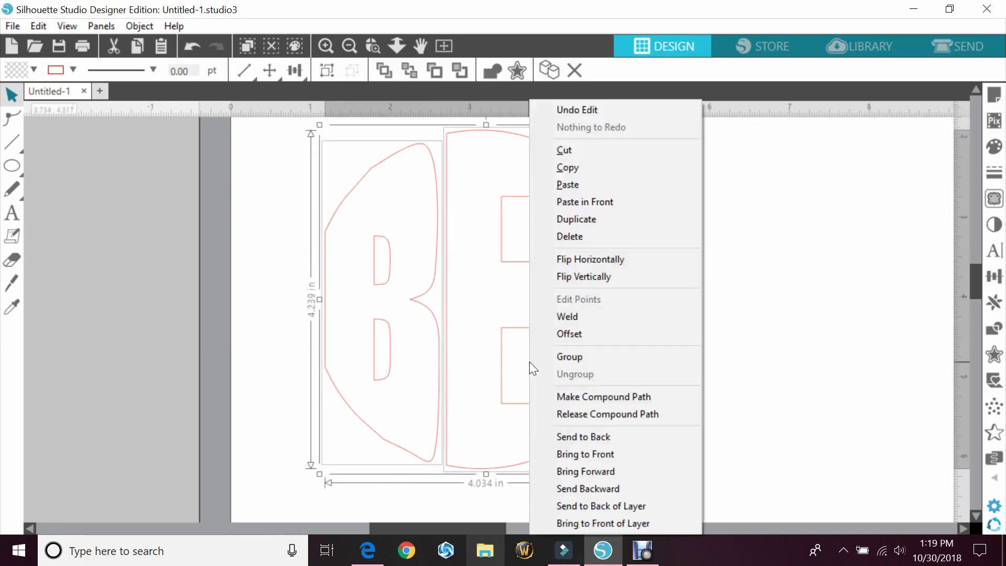
left_click(580, 354)
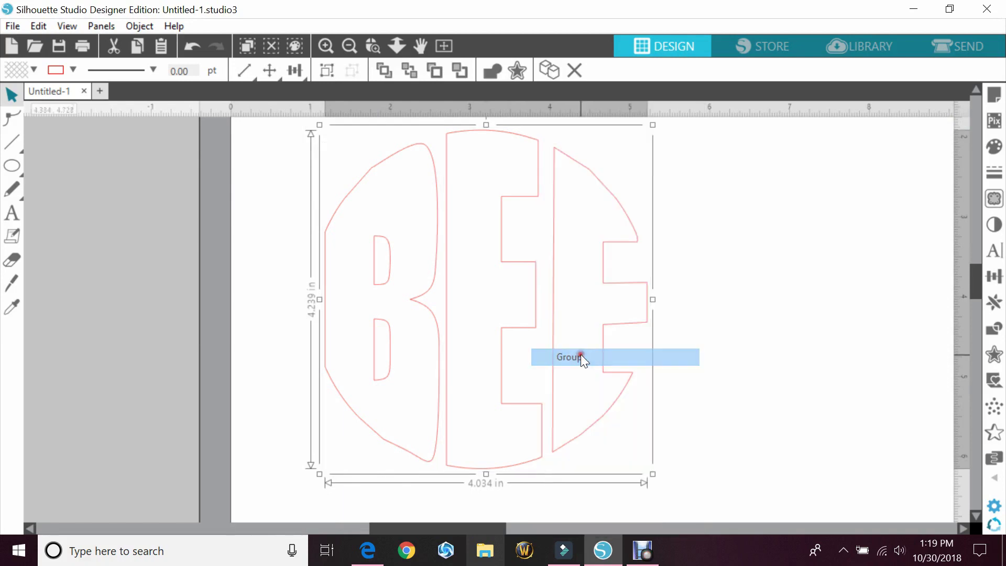
Step: Fill the grouped BEE lettering with black and deselect it
left_click(34, 68)
left_click(121, 111)
left_click(73, 67)
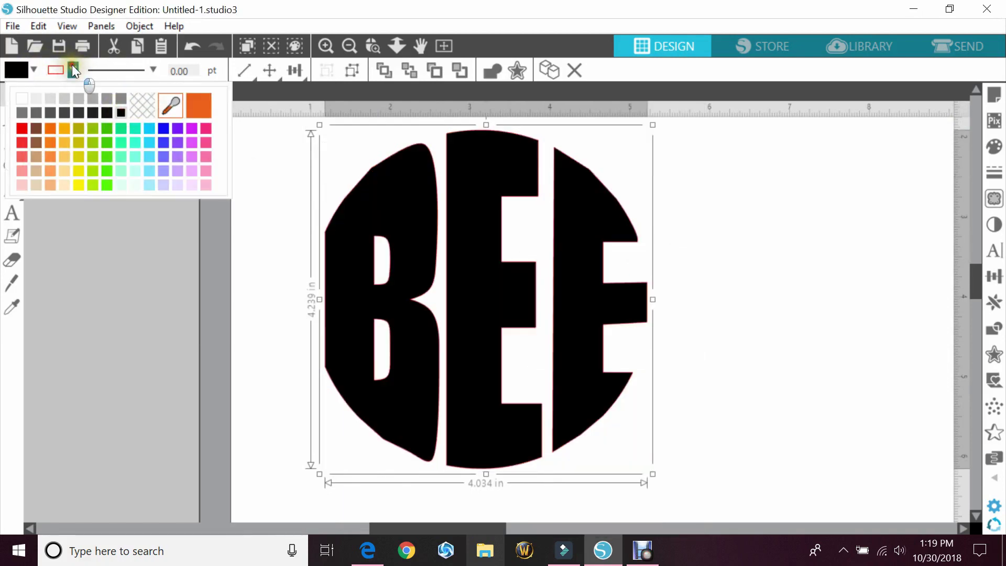
left_click(241, 303)
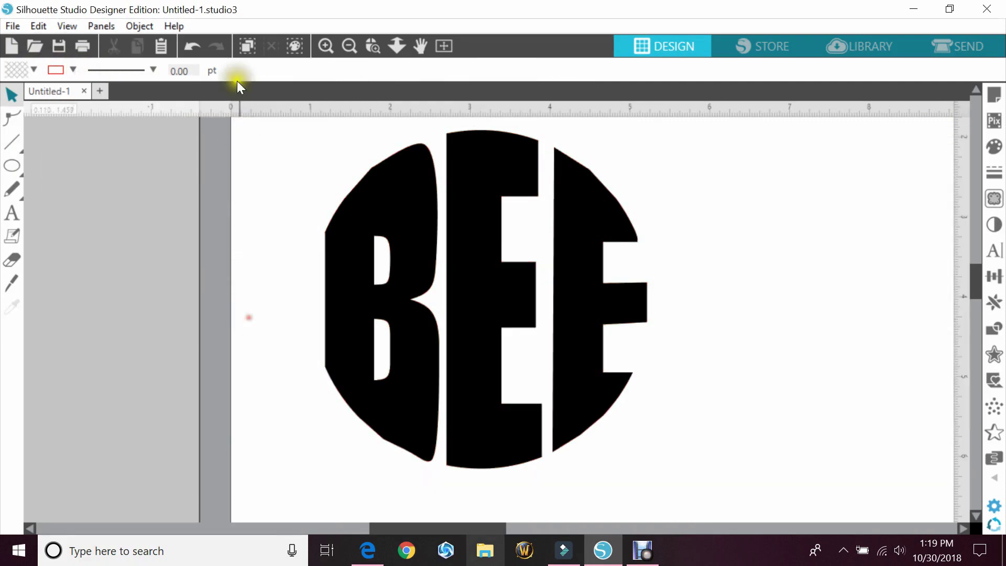